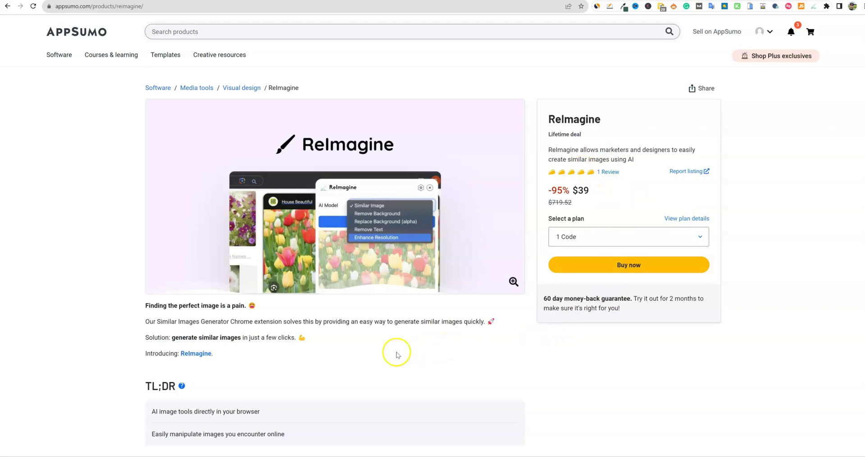
# Browse the top of ReImagine's $39 AppSumo deal Overview section.
pyautogui.scroll(-4, 358, 347)
pyautogui.scroll(2, 360, 346)
pyautogui.scroll(1, 364, 345)
pyautogui.click(391, 378)
pyautogui.scroll(-1, 391, 377)
pyautogui.scroll(-10, 391, 378)
pyautogui.scroll(5, 391, 378)
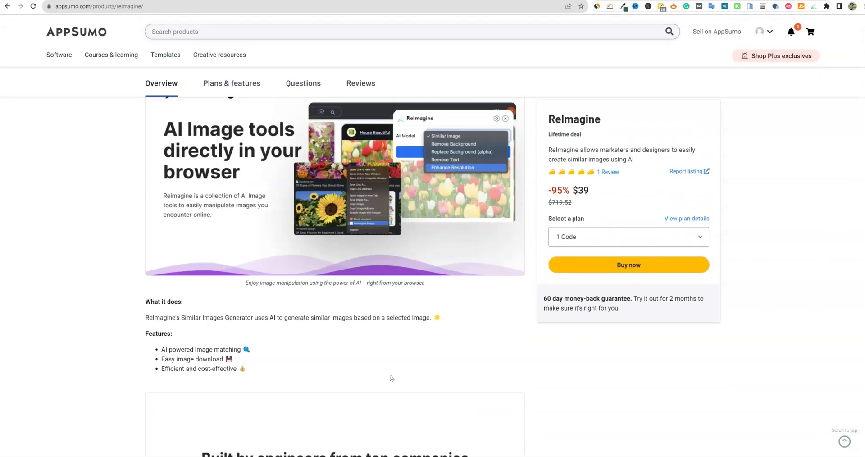
pyautogui.scroll(7, 391, 377)
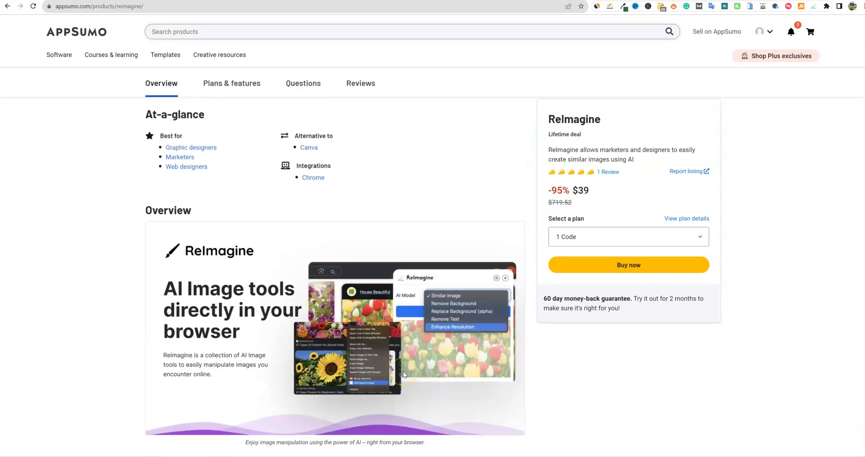
pyautogui.click(403, 375)
pyautogui.scroll(1, 405, 386)
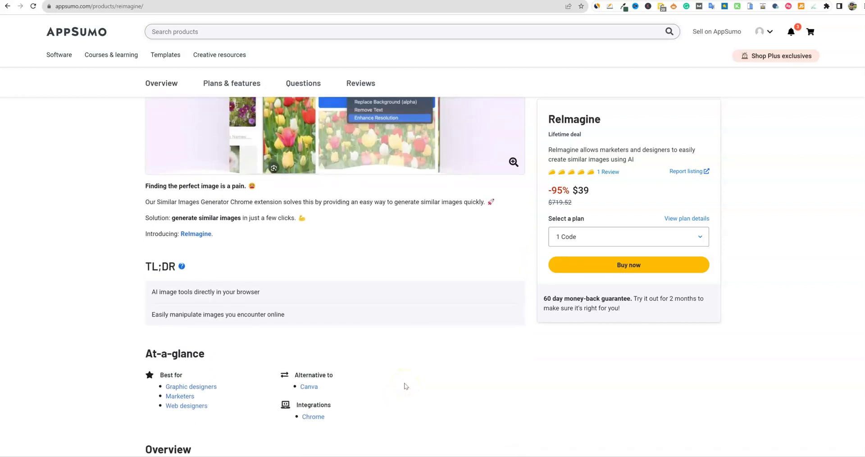
pyautogui.scroll(3, 405, 386)
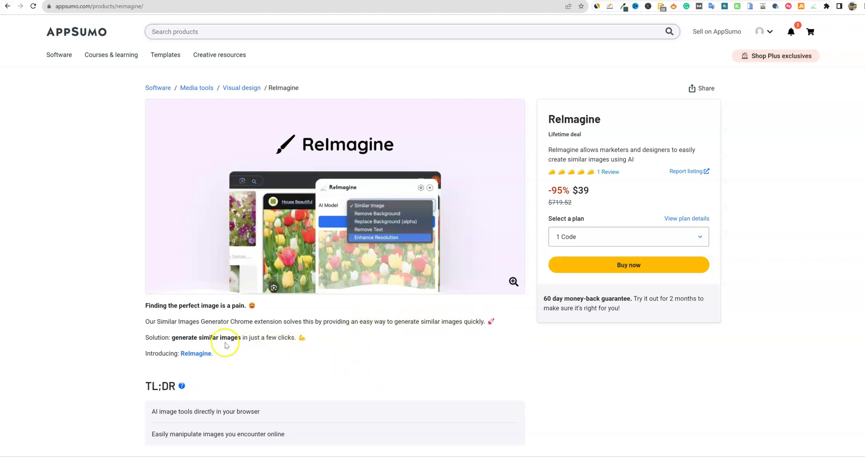
# Scroll past the engineers logos to the 'What you get' tool list and three usage steps.
pyautogui.scroll(-2, 253, 355)
pyautogui.scroll(-8, 256, 355)
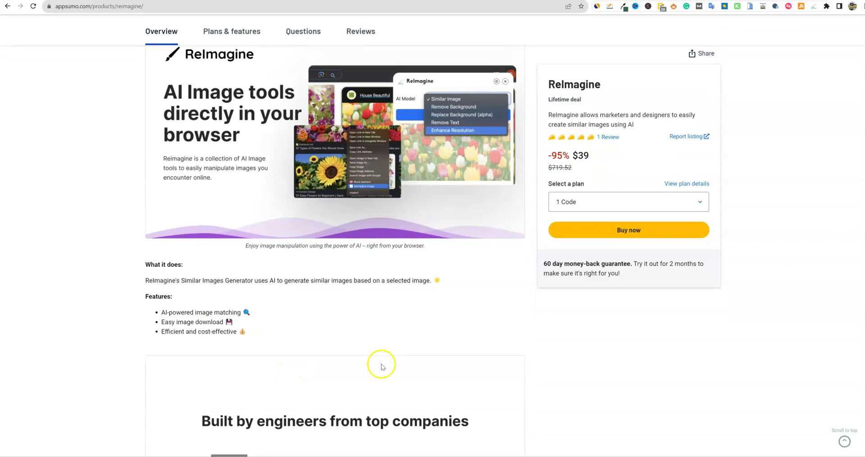
pyautogui.scroll(-12, 397, 378)
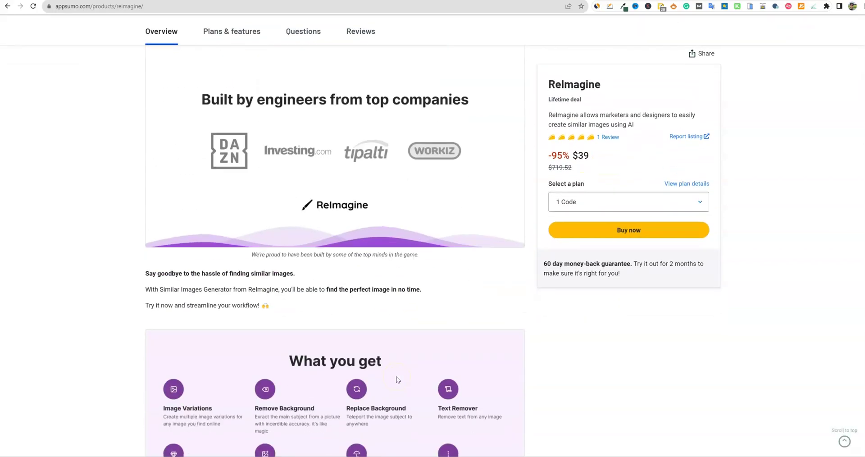
pyautogui.scroll(-1, 397, 380)
pyautogui.click(409, 379)
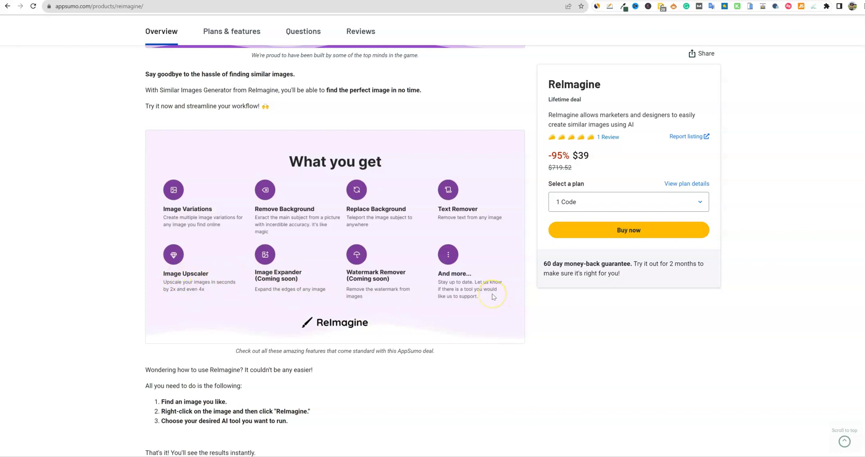
# Check the demo image's options under 'It works with 3 simple steps', then reach the Plan 1–3 cards.
pyautogui.scroll(-4, 321, 341)
pyautogui.scroll(-9, 321, 344)
pyautogui.scroll(6, 350, 402)
pyautogui.scroll(-5, 348, 268)
pyautogui.scroll(6, 340, 301)
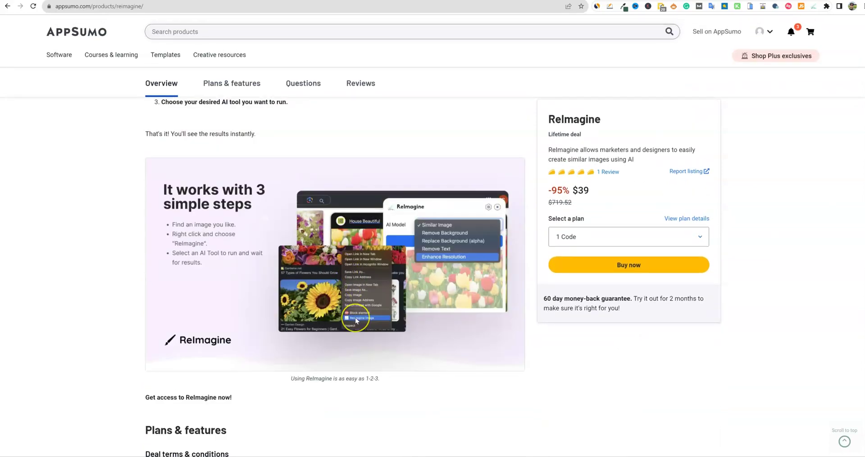
pyautogui.rightClick(309, 164)
pyautogui.scroll(-3, 328, 247)
pyautogui.scroll(-6, 329, 247)
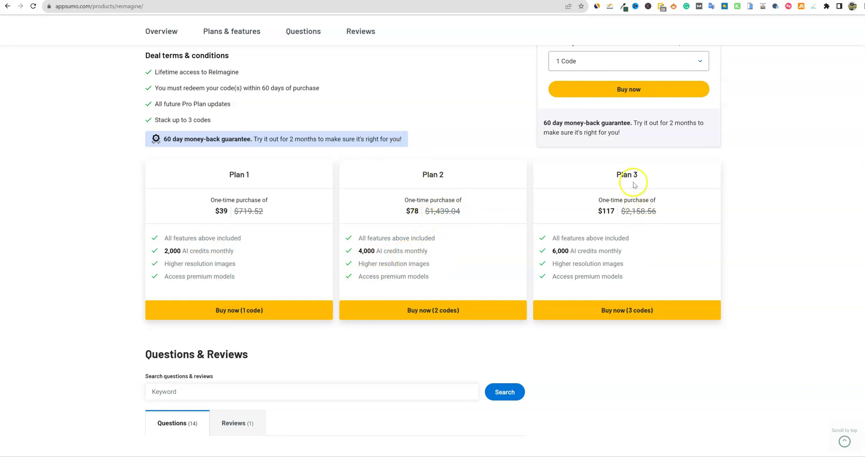
# Read through the buyer Questions on ReImagine's AppSumo page.
pyautogui.scroll(-4, 495, 278)
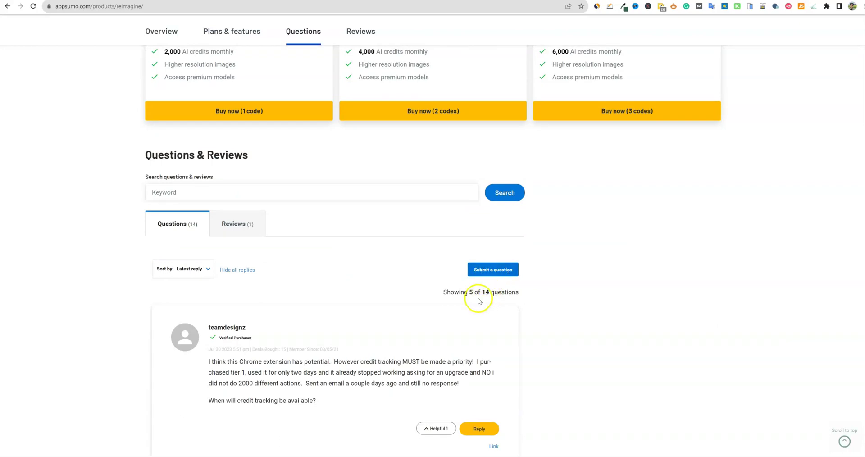
pyautogui.scroll(-2, 473, 299)
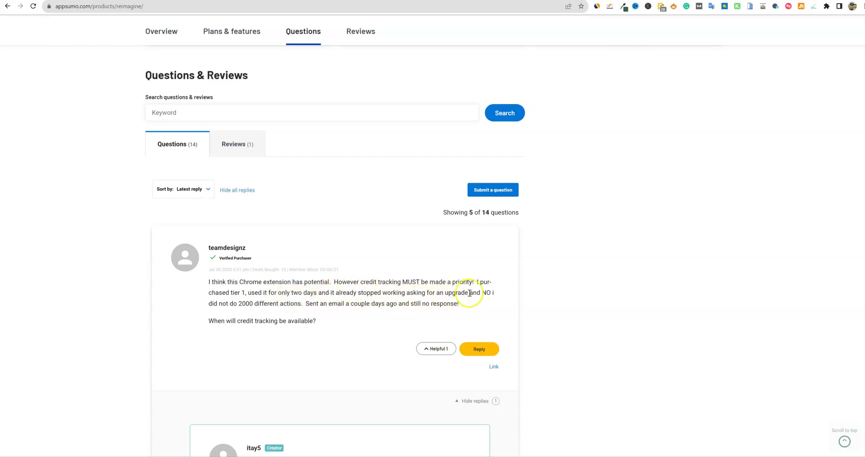
pyautogui.scroll(-2, 343, 303)
pyautogui.scroll(-3, 344, 303)
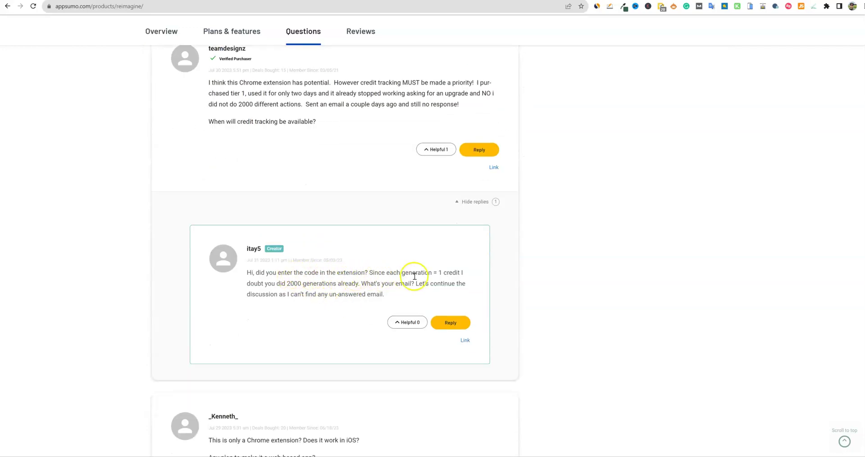
pyautogui.scroll(-15, 386, 298)
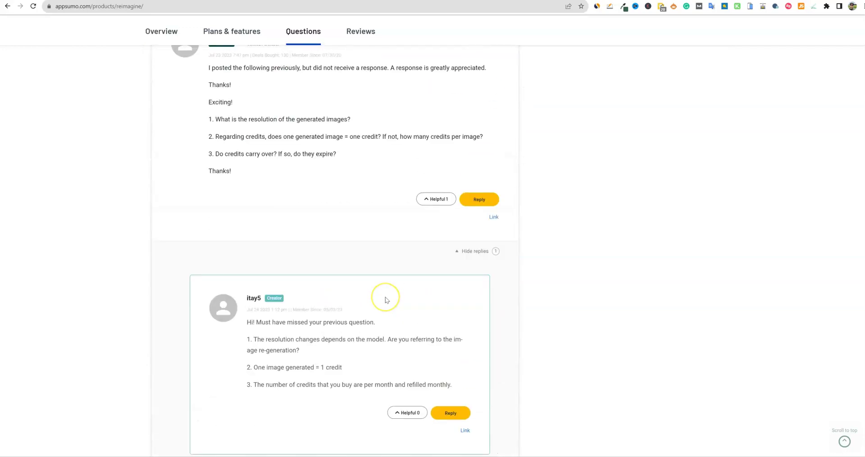
pyautogui.scroll(2, 386, 299)
pyautogui.scroll(5, 387, 300)
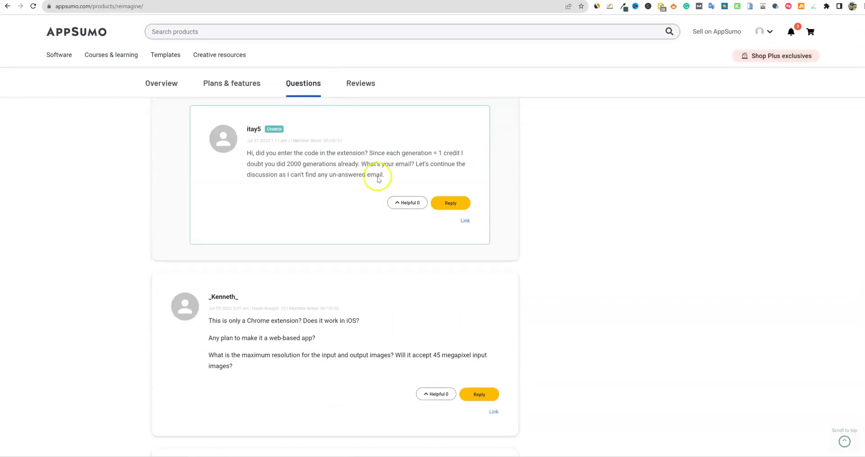
# Read the single five-star review, then return to the Overview's how-it-works section.
pyautogui.click(354, 86)
pyautogui.scroll(-3, 272, 322)
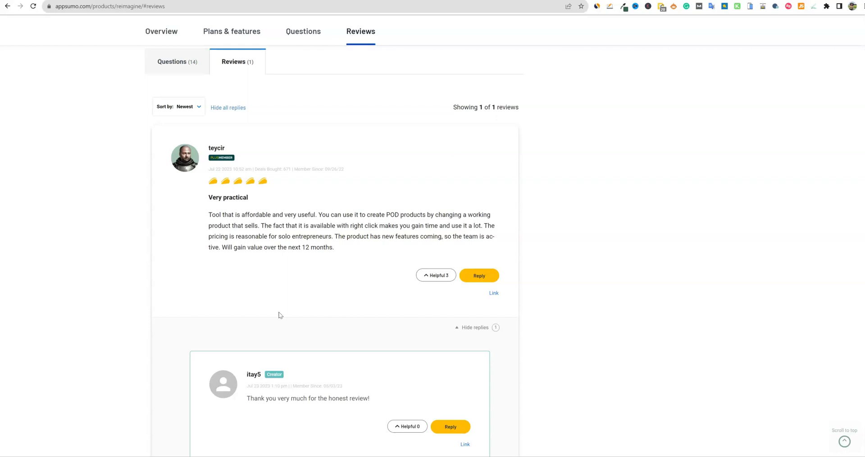
pyautogui.scroll(-5, 291, 309)
pyautogui.scroll(15, 454, 307)
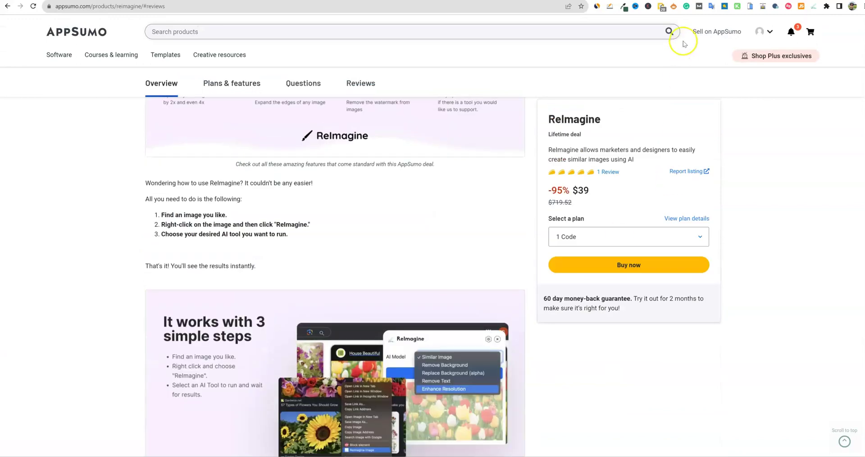
# Switch to the get-reimagine.com tab and glance at its Similarweb traffic data.
pyautogui.click(616, 4)
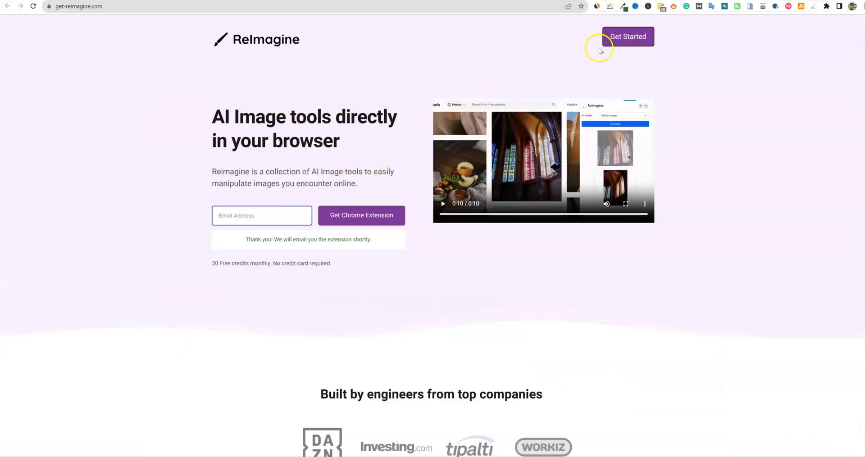
pyautogui.click(597, 6)
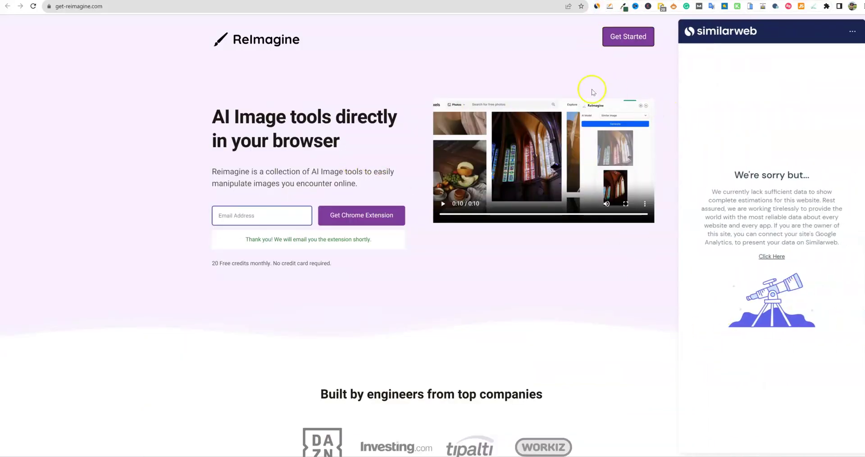
pyautogui.click(516, 57)
# Scroll through the ReImagine landing page's list of AI tools.
pyautogui.scroll(-10, 432, 325)
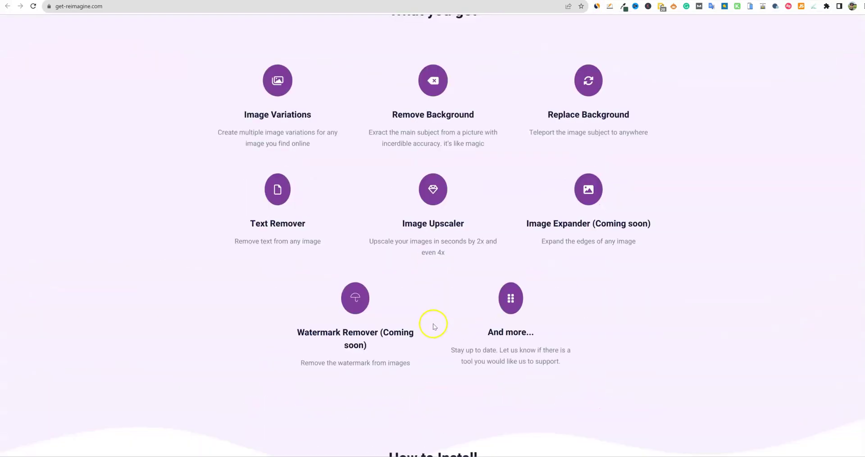
pyautogui.scroll(-14, 433, 324)
pyautogui.scroll(-7, 452, 322)
pyautogui.scroll(-3, 467, 313)
pyautogui.scroll(12, 464, 307)
pyautogui.scroll(8, 464, 304)
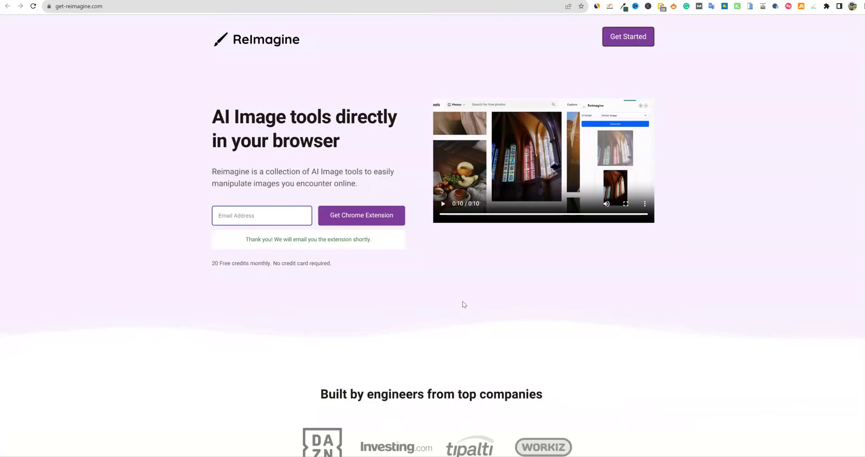
pyautogui.scroll(-3, 465, 304)
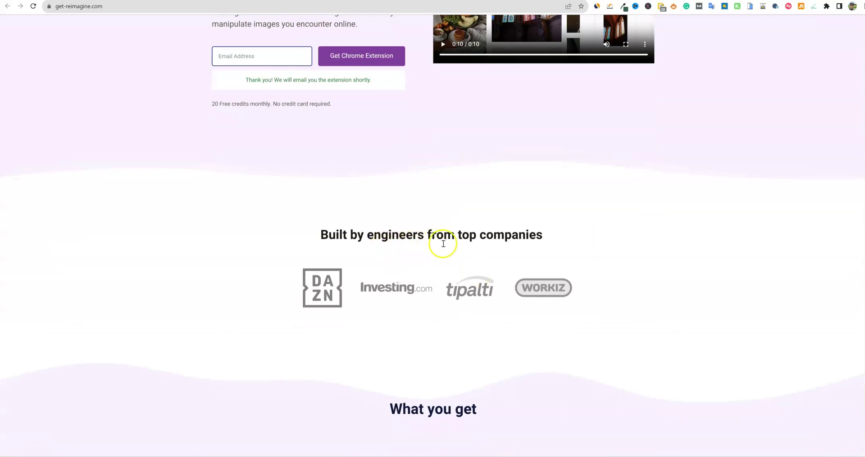
pyautogui.scroll(-5, 559, 334)
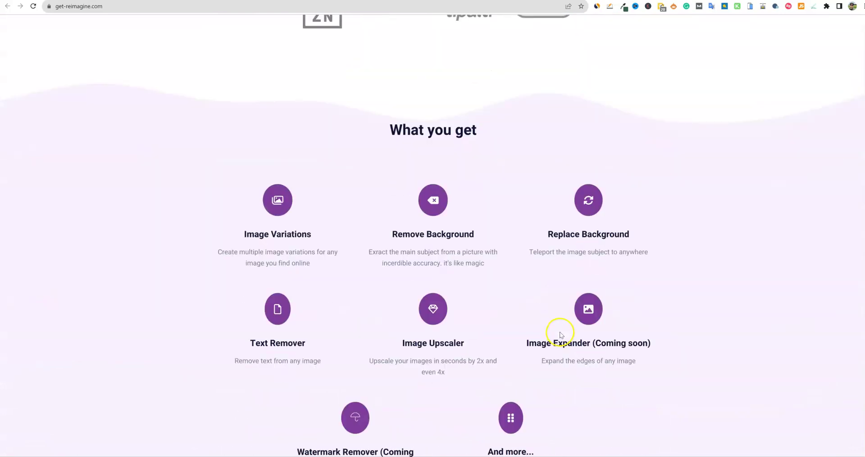
pyautogui.scroll(8, 558, 334)
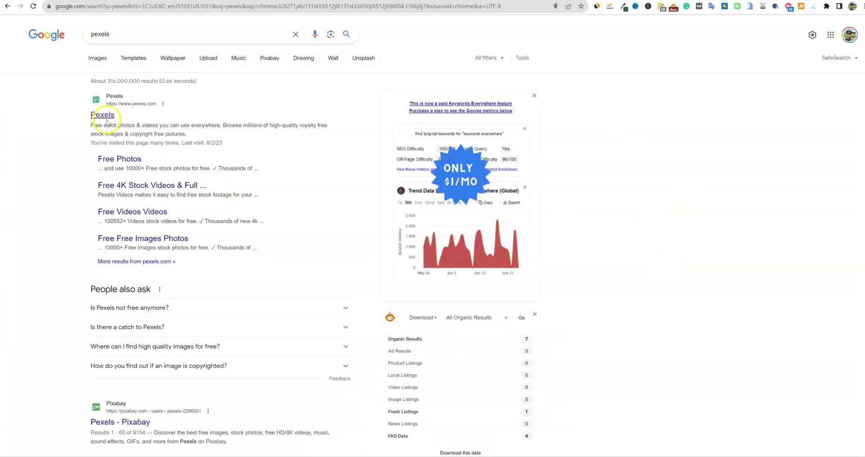
# Open Pexels from the 'pexels' results and view the lizard photo in its detail view.
pyautogui.click(103, 115)
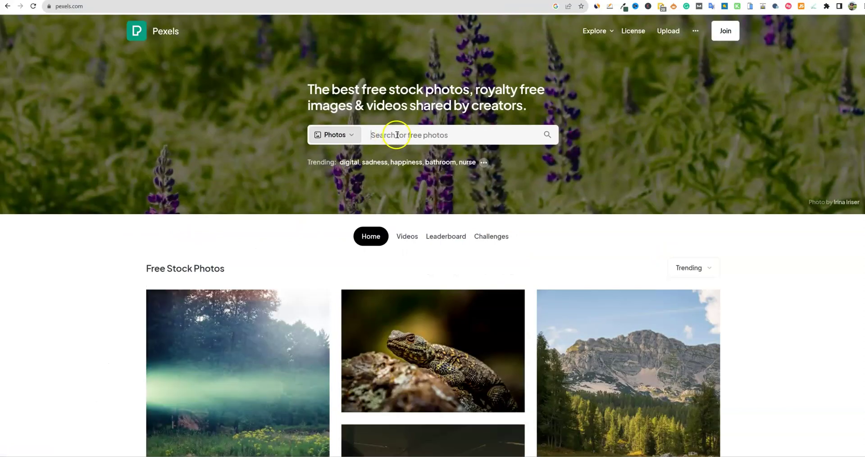
pyautogui.scroll(-6, 411, 319)
pyautogui.scroll(3, 447, 316)
pyautogui.scroll(-2, 467, 329)
pyautogui.scroll(-4, 469, 332)
pyautogui.scroll(5, 469, 332)
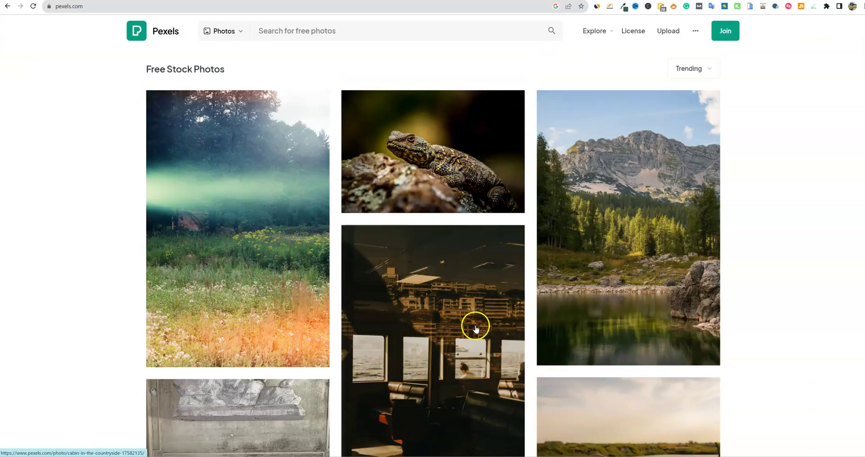
pyautogui.click(437, 169)
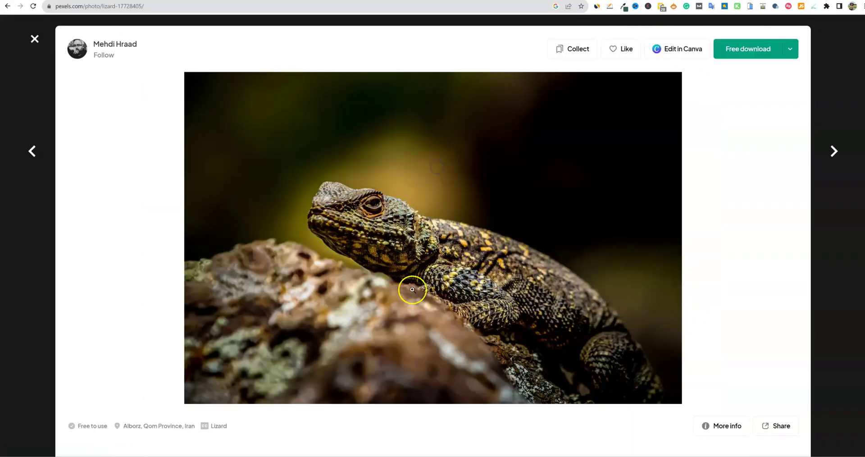
# Send the lizard photo to ReImagine with the 'Reimagine Image' context-menu option.
pyautogui.rightClick(450, 237)
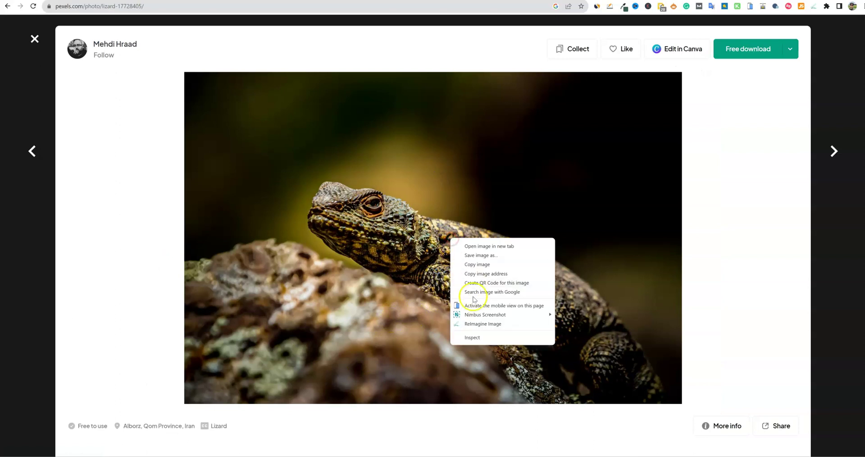
pyautogui.click(482, 325)
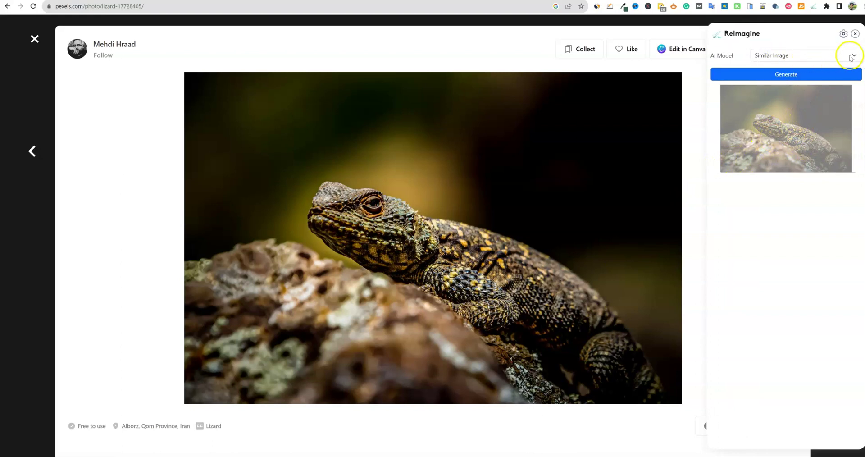
# Close the ReImagine side panel and reopen it on the lizard photo via 'Reimagine Image'.
pyautogui.click(843, 35)
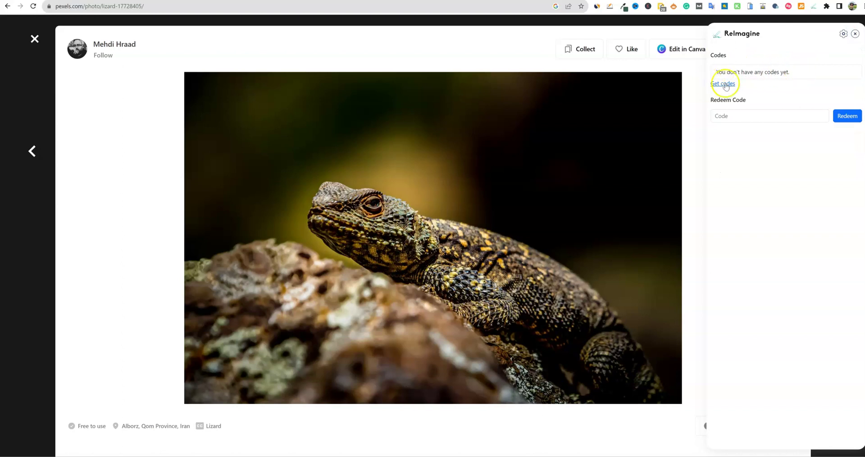
pyautogui.click(843, 34)
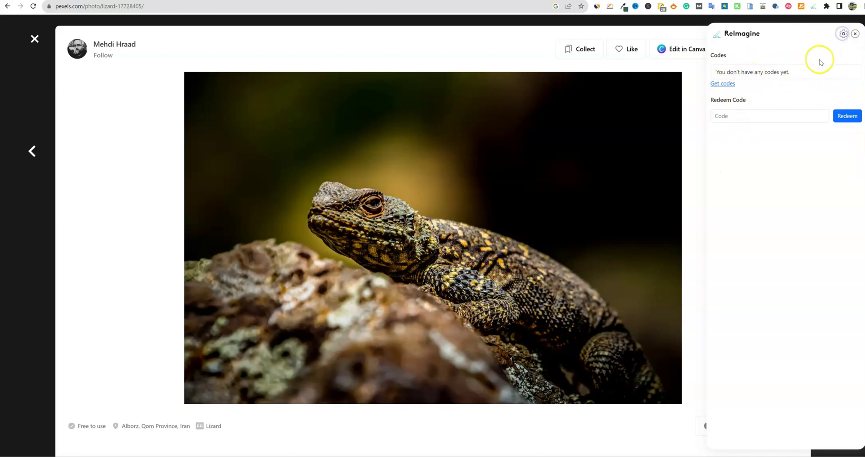
pyautogui.click(856, 33)
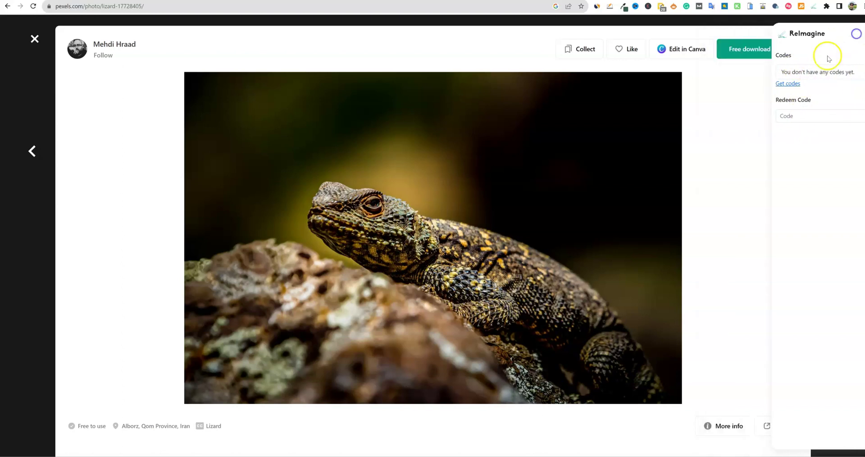
pyautogui.rightClick(550, 219)
pyautogui.click(581, 306)
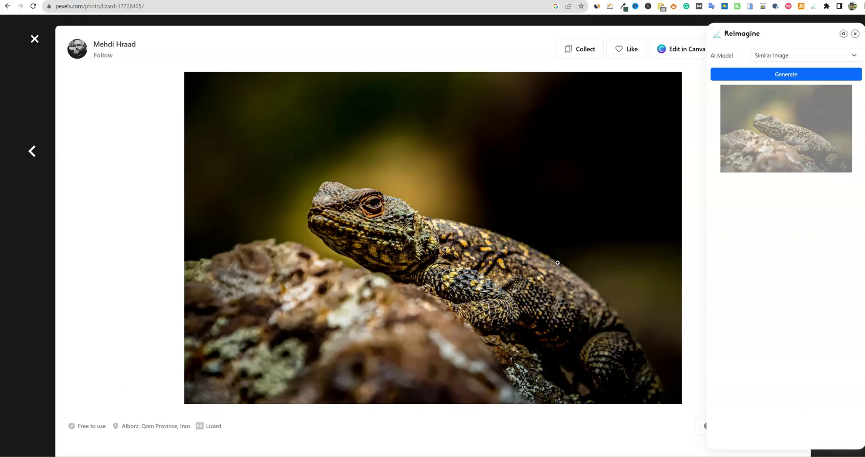
# Look through the AI model list and keep Similar Image selected.
pyautogui.click(831, 56)
pyautogui.click(813, 74)
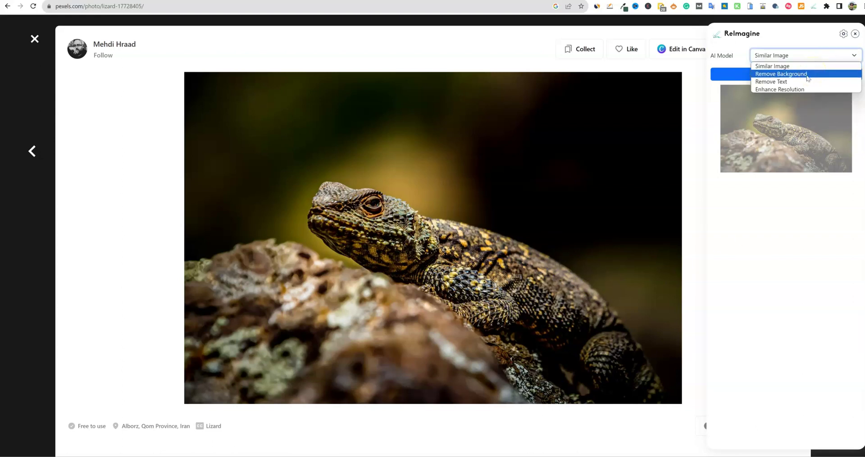
pyautogui.click(802, 82)
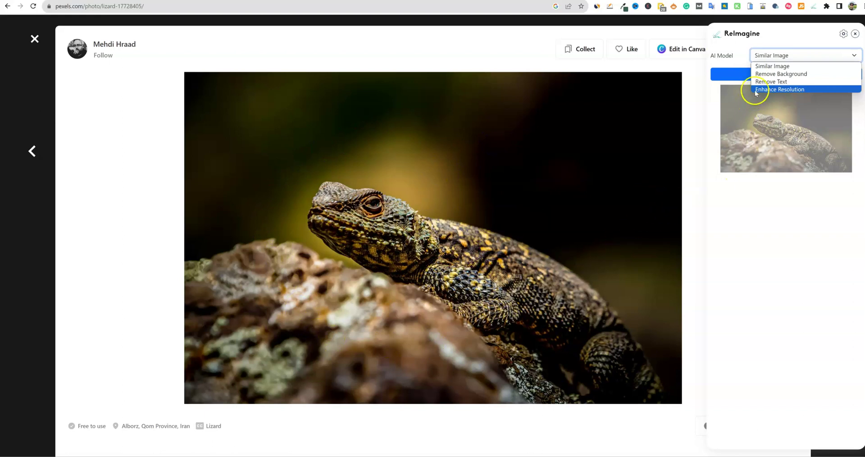
pyautogui.click(769, 70)
# Generate a Similar Image variation of the lizard on a rock.
pyautogui.click(793, 74)
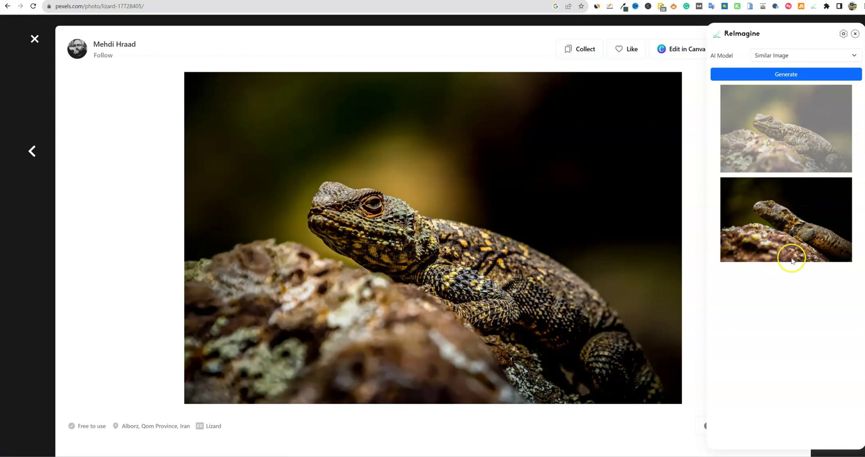
# Save the generated lizard variation to disk as a PNG.
pyautogui.rightClick(776, 229)
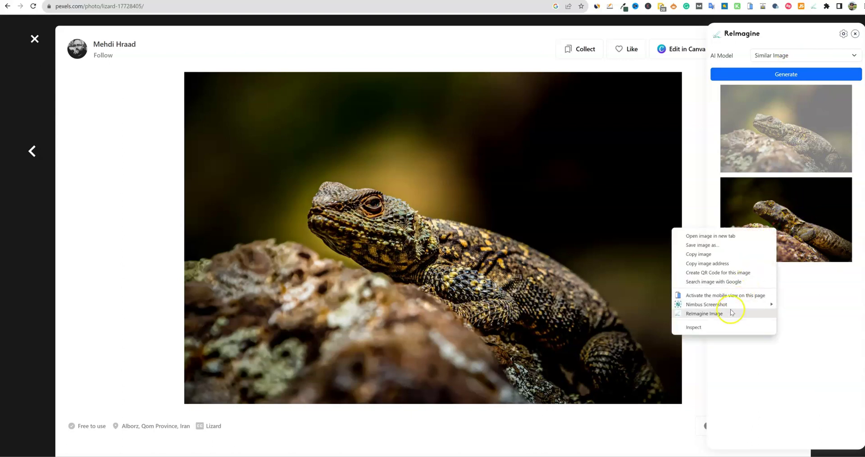
pyautogui.click(706, 248)
pyautogui.press('Return')
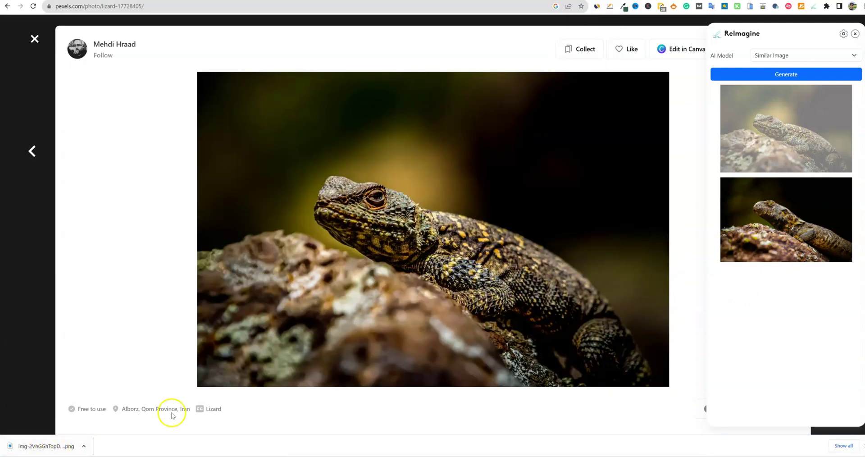
# Open the downloaded PNG in Windows Photos, zoom in and out, and shrink the window.
pyautogui.click(73, 444)
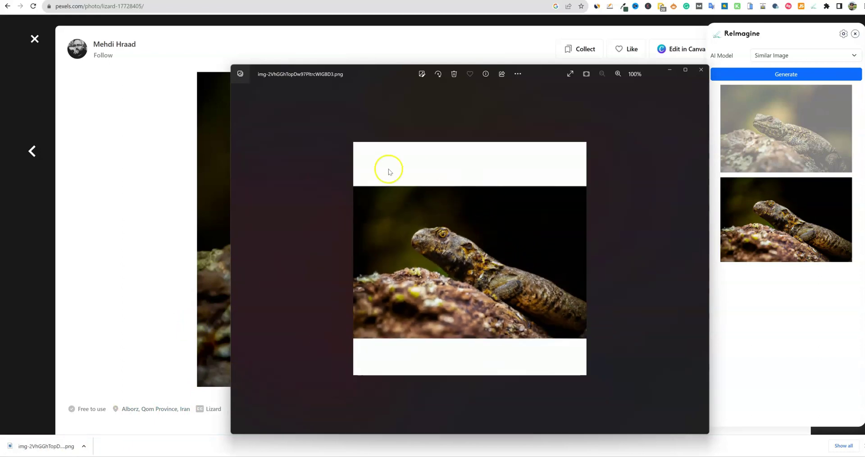
pyautogui.scroll(5, 461, 271)
pyautogui.scroll(-5, 357, 323)
pyautogui.scroll(2, 412, 328)
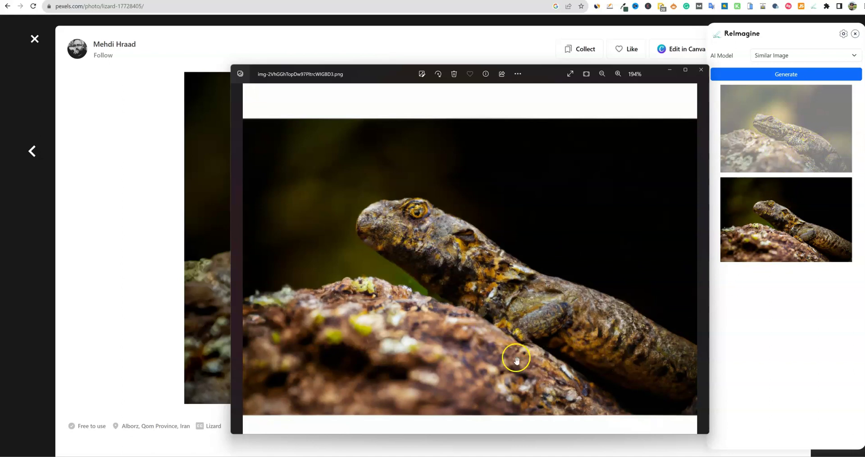
pyautogui.scroll(-4, 476, 307)
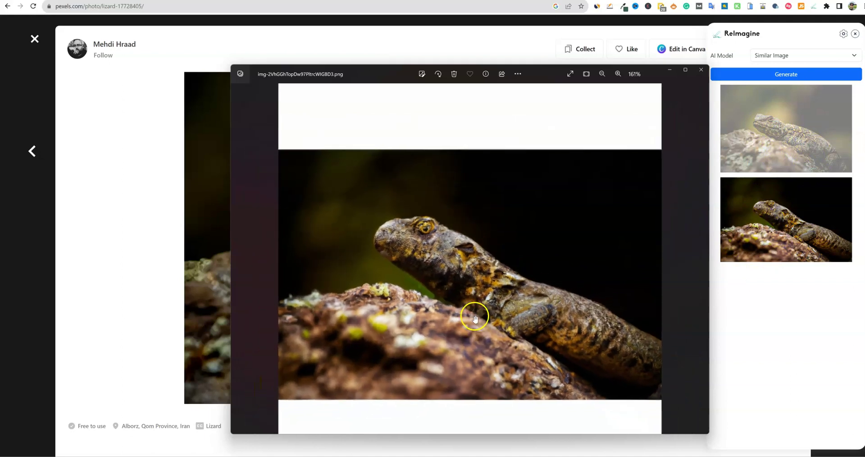
pyautogui.scroll(1, 487, 320)
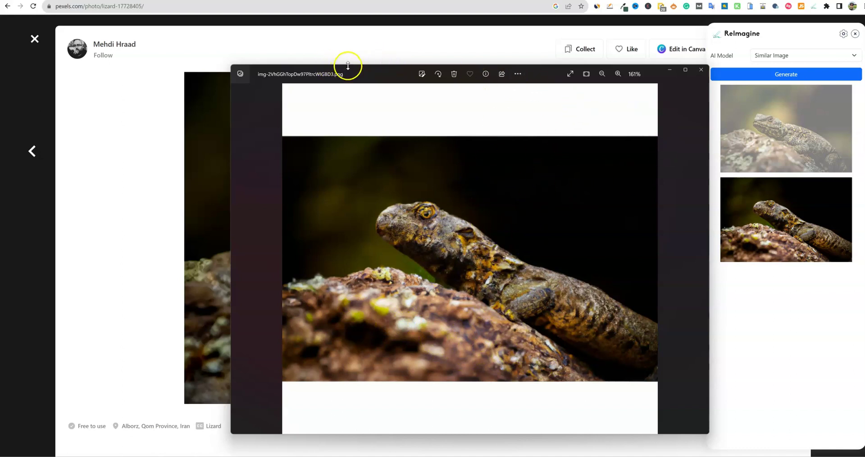
pyautogui.moveTo(348, 66); pyautogui.dragTo(347, 139)
# Switch the AI model to Remove Background and generate a background-free lizard cutout.
pyautogui.click(670, 143)
pyautogui.click(794, 56)
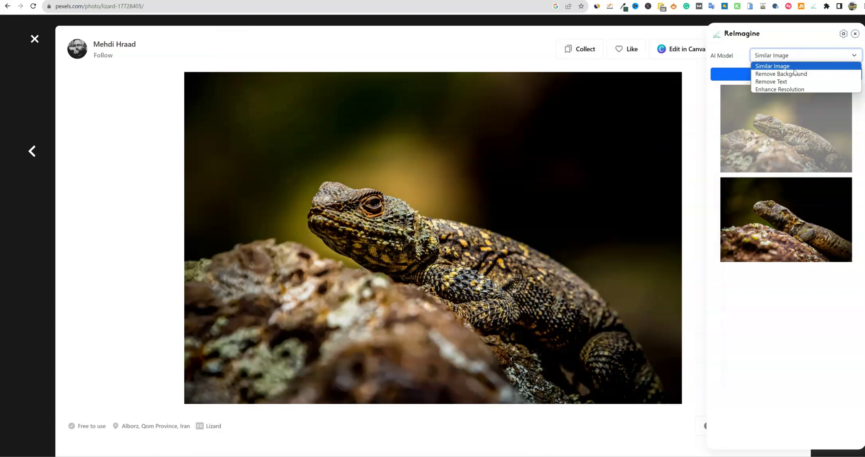
pyautogui.click(793, 73)
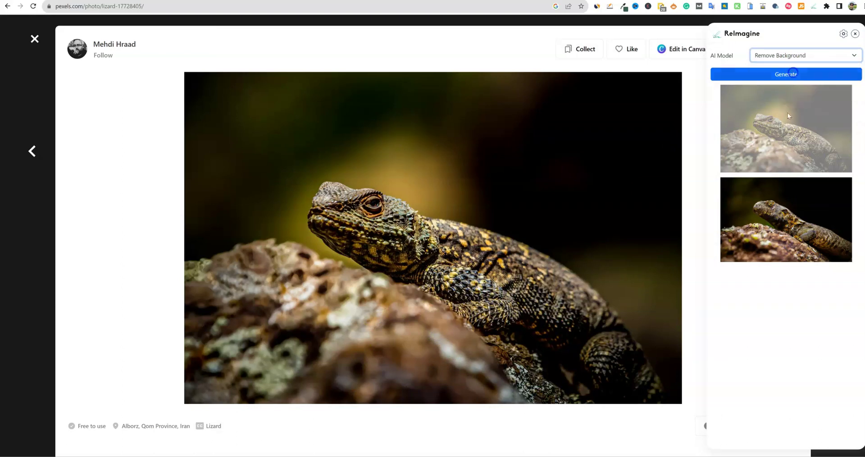
pyautogui.click(793, 75)
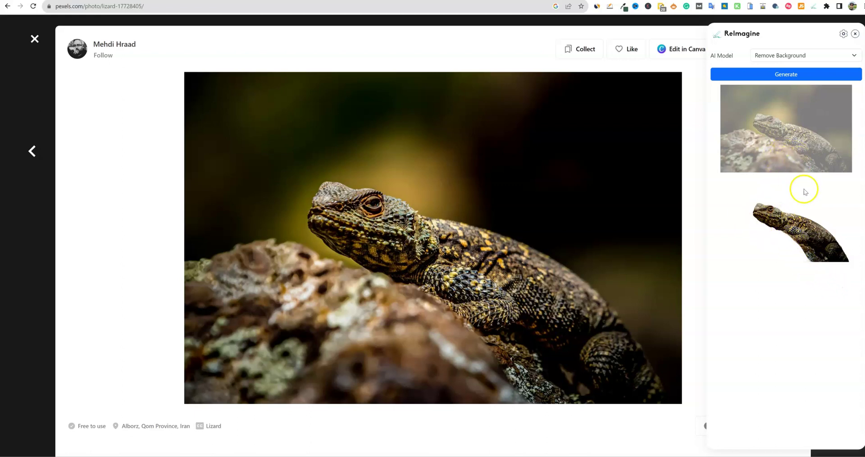
pyautogui.rightClick(798, 239)
# Dismiss the open image menu and bring up the image actions for the lizard cutout.
pyautogui.click(807, 223)
pyautogui.rightClick(792, 246)
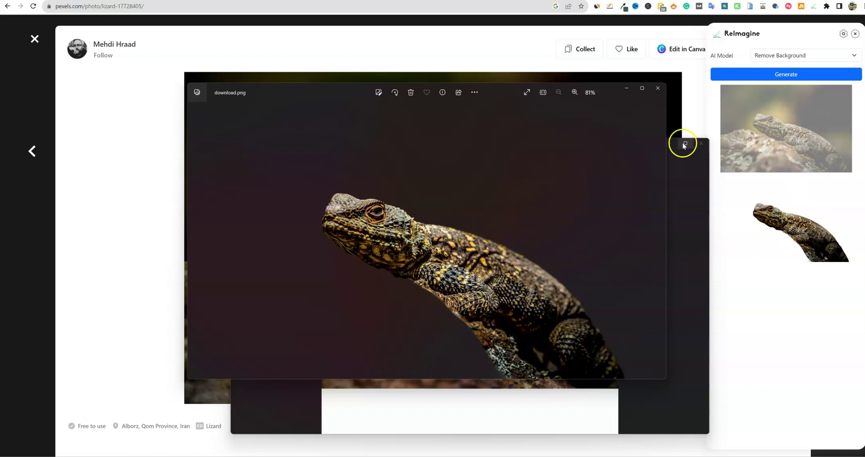
# Return from the Pexels lizard photo to the Pexels search page.
pyautogui.click(135, 117)
pyautogui.click(429, 162)
pyautogui.click(432, 162)
pyautogui.click(836, 95)
pyautogui.click(377, 42)
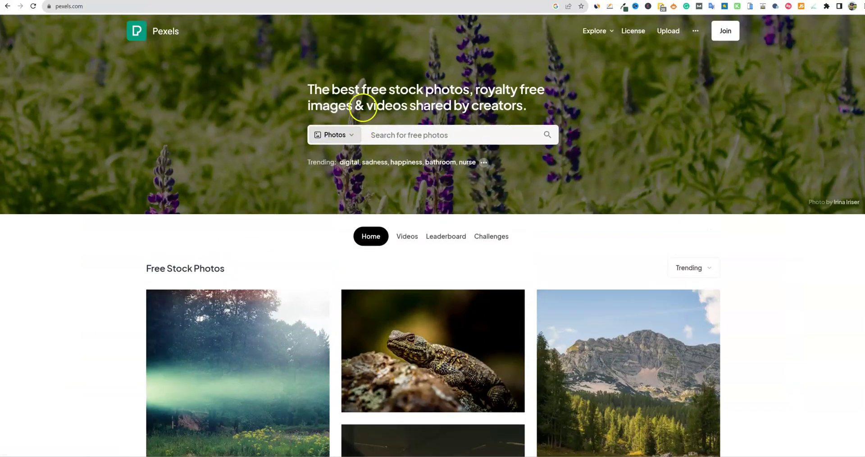
# Search Pexels for 'man' and open the photo of the man in the yellow vest.
pyautogui.click(403, 135)
pyautogui.write('man')
pyautogui.press('Return')
pyautogui.scroll(-3, 486, 202)
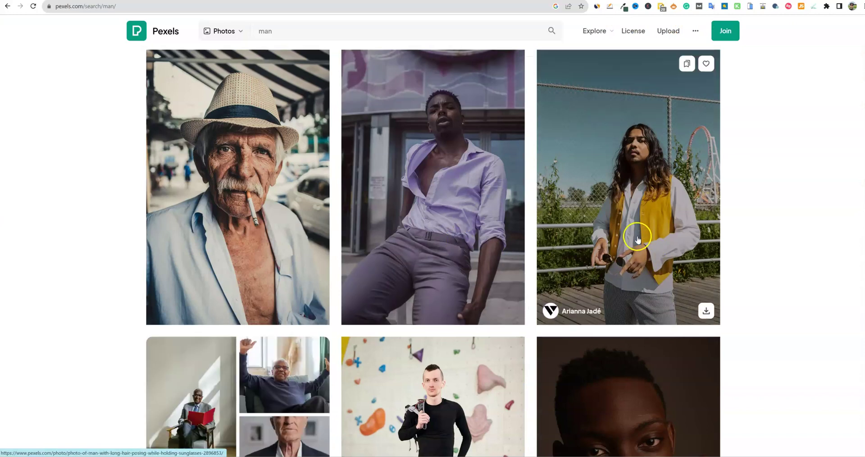
pyautogui.click(647, 195)
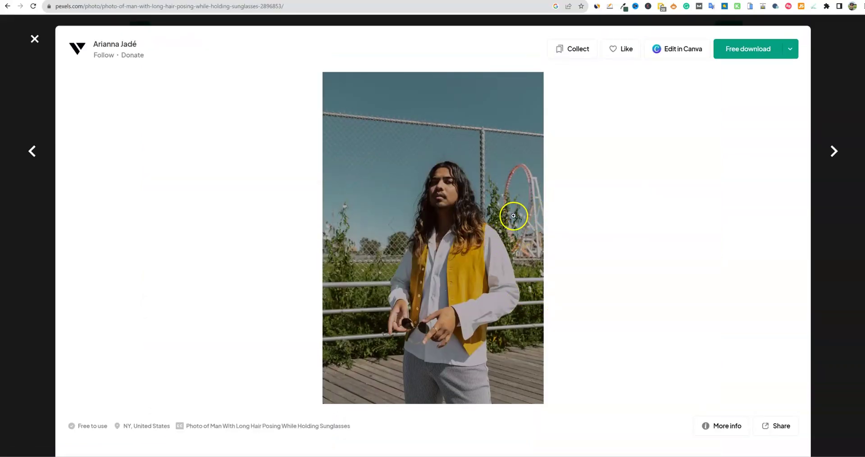
# Send the yellow-vest photo to ReImagine and generate a Remove Background cutout.
pyautogui.rightClick(459, 184)
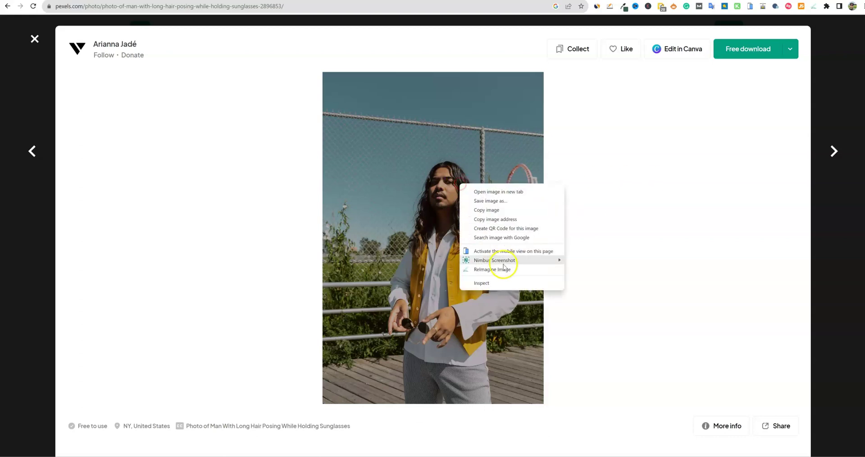
pyautogui.click(491, 269)
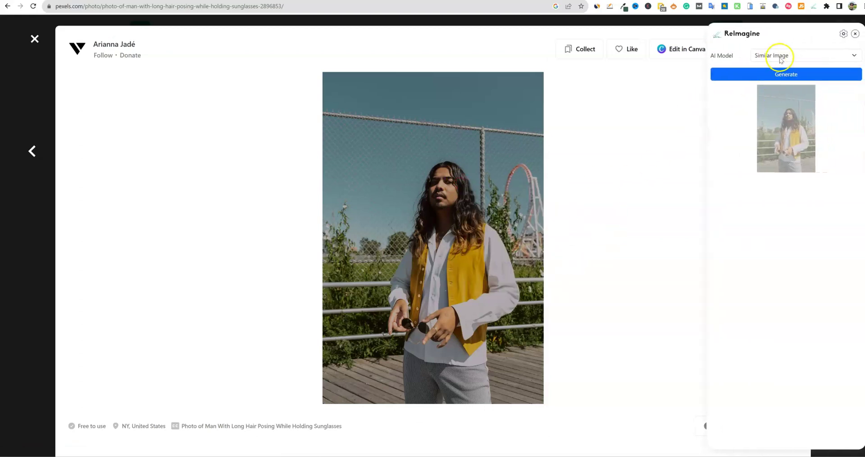
pyautogui.click(780, 56)
pyautogui.click(773, 74)
pyautogui.click(791, 74)
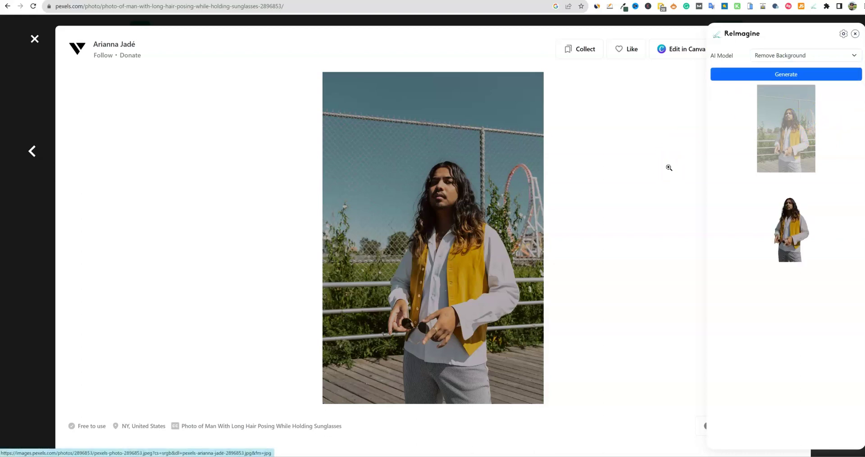
# Save the man cutout, view it in Photos, then minimize the viewer back to Pexels.
pyautogui.rightClick(788, 247)
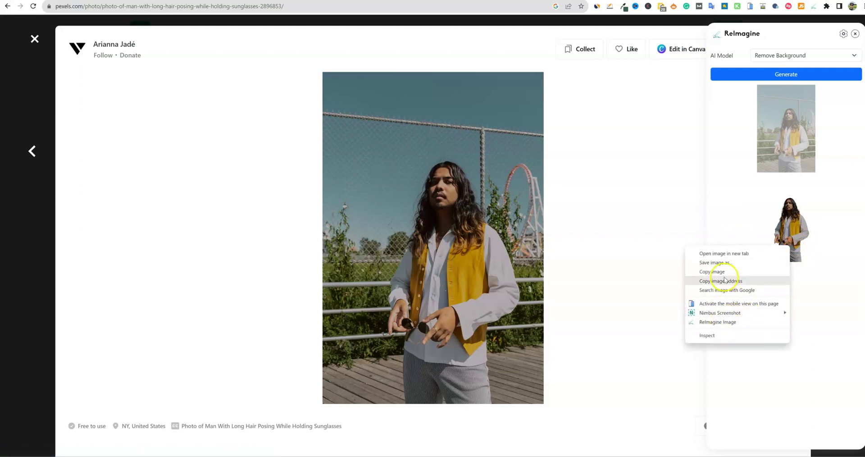
pyautogui.click(716, 263)
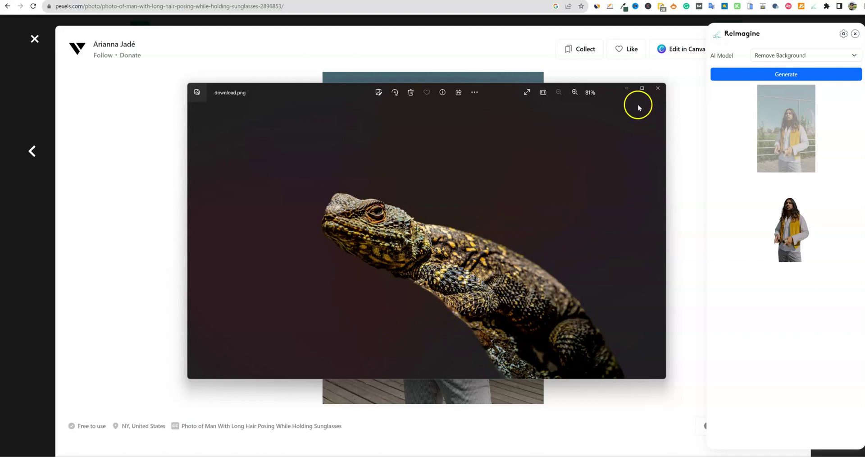
pyautogui.click(624, 92)
pyautogui.click(650, 156)
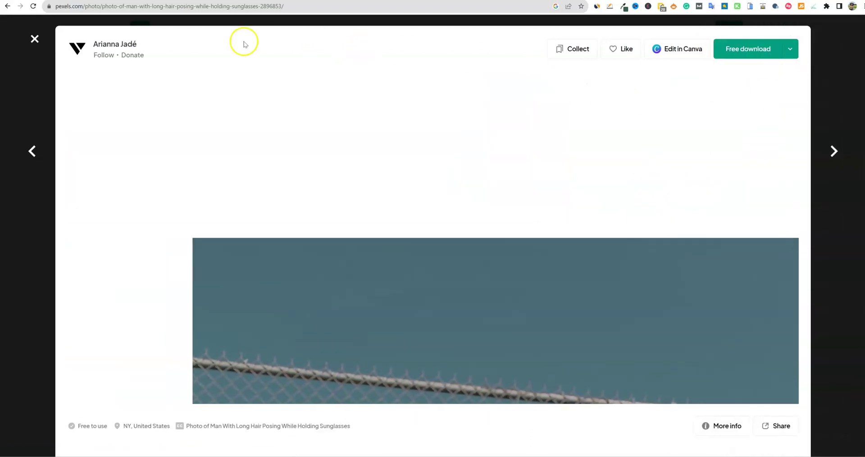
# Return to the 'man' search results and open the photo of the old man in the hat.
pyautogui.click(39, 40)
pyautogui.scroll(-5, 578, 314)
pyautogui.scroll(2, 643, 319)
pyautogui.scroll(5, 644, 318)
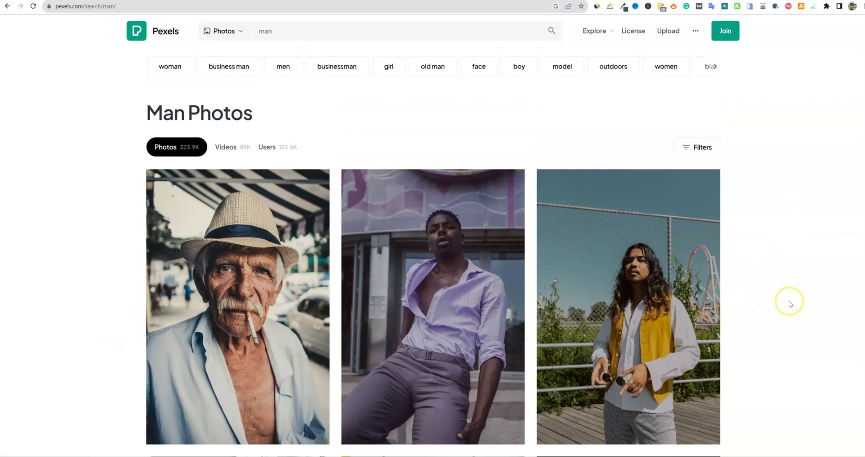
pyautogui.scroll(-1, 789, 303)
pyautogui.scroll(-1, 789, 303)
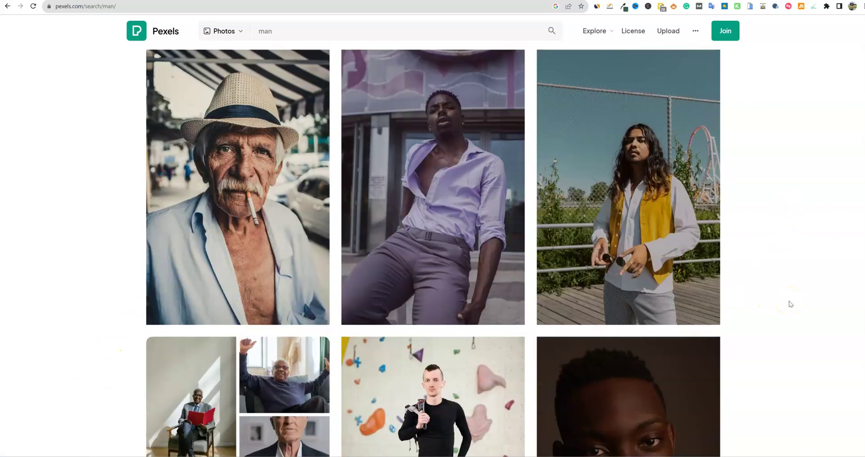
pyautogui.scroll(-2, 790, 304)
pyautogui.scroll(3, 790, 303)
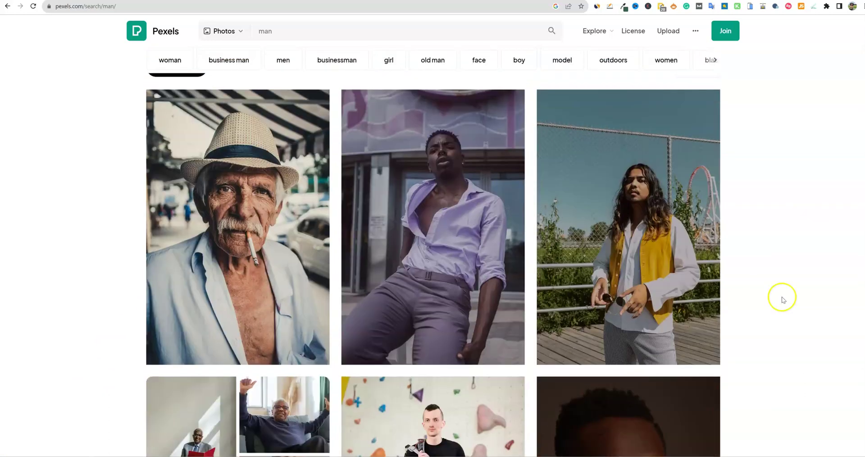
pyautogui.click(234, 230)
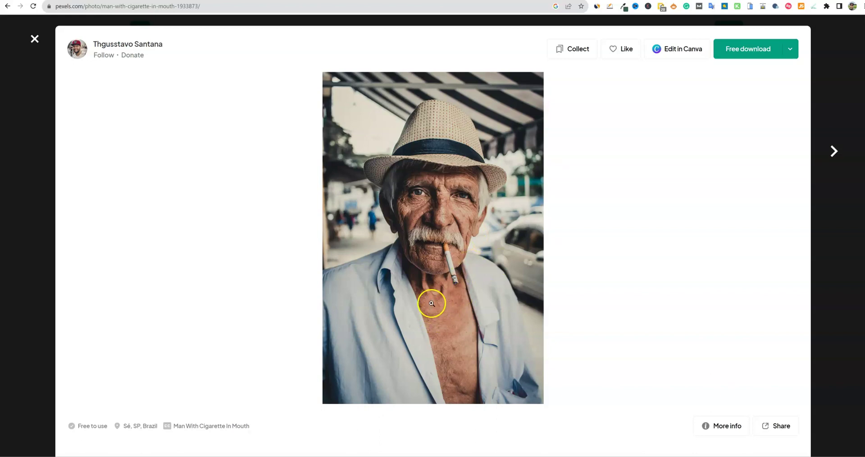
# Send the old man photo to ReImagine and generate a Similar Image version.
pyautogui.rightClick(435, 290)
pyautogui.click(469, 376)
pyautogui.click(806, 77)
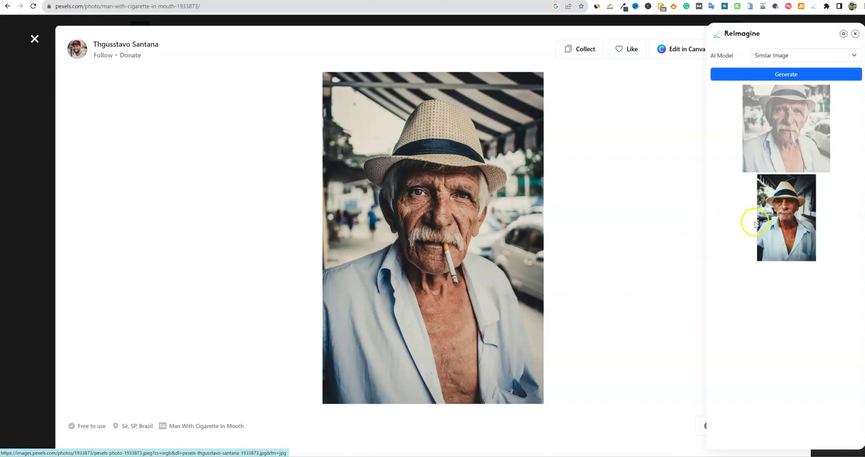
# Save the second generated portrait as a file and open the downloaded PNG.
pyautogui.rightClick(782, 227)
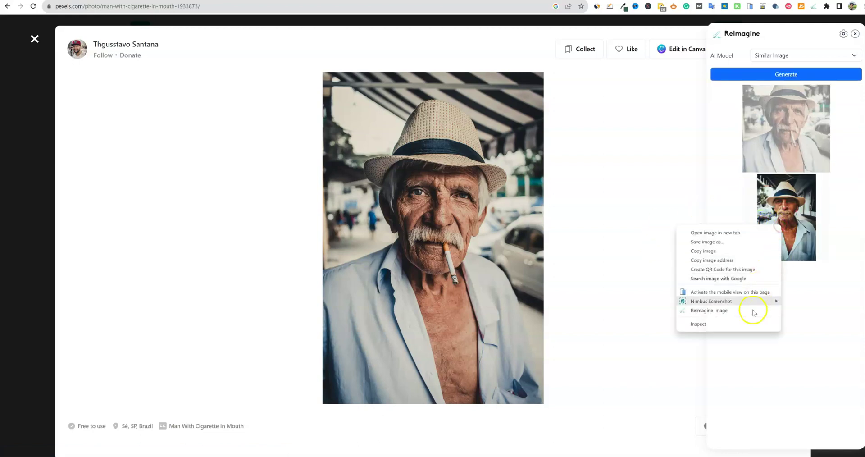
pyautogui.click(707, 242)
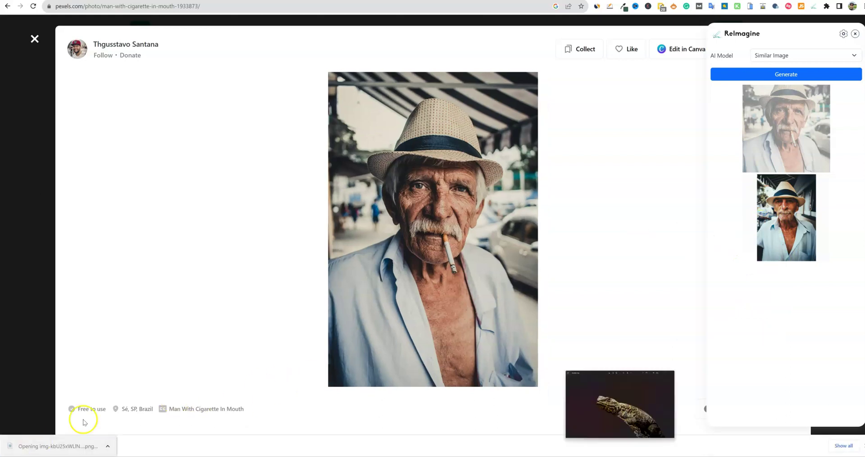
pyautogui.click(58, 446)
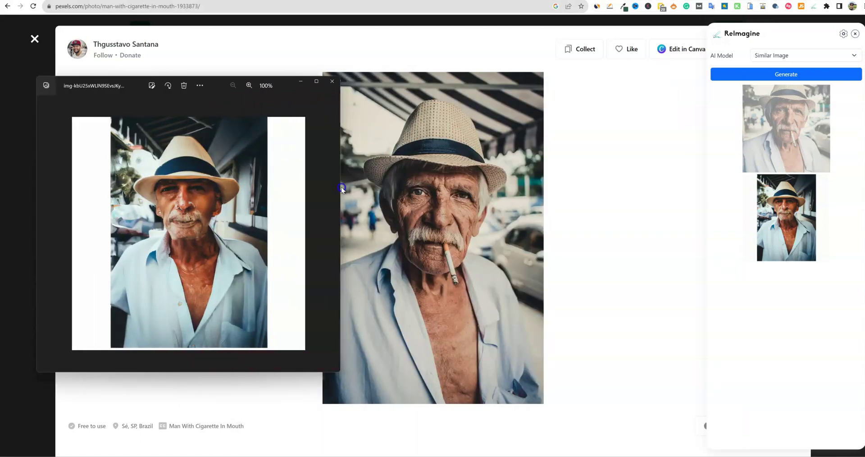
# Widen the Photos viewer slightly, then minimize it to reveal the Pexels page.
pyautogui.moveTo(342, 188); pyautogui.dragTo(346, 189)
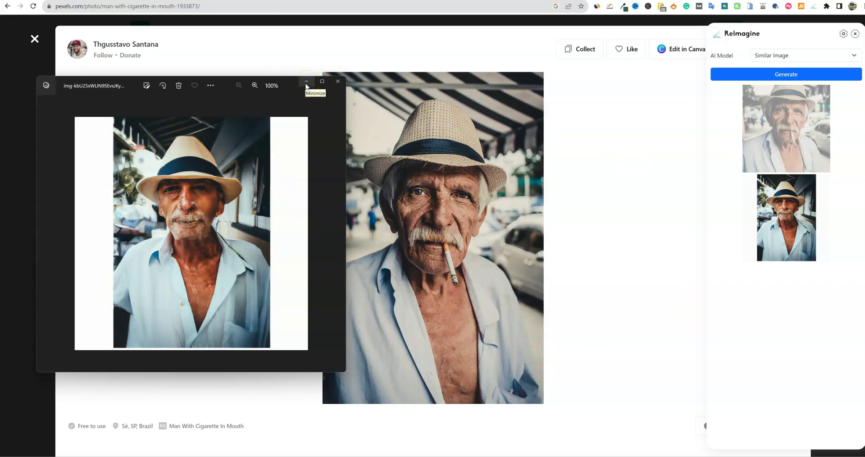
pyautogui.click(306, 86)
# Close the ReImagine panel and open the 'How Do I Prune My Guava Tree' article.
pyautogui.click(637, 159)
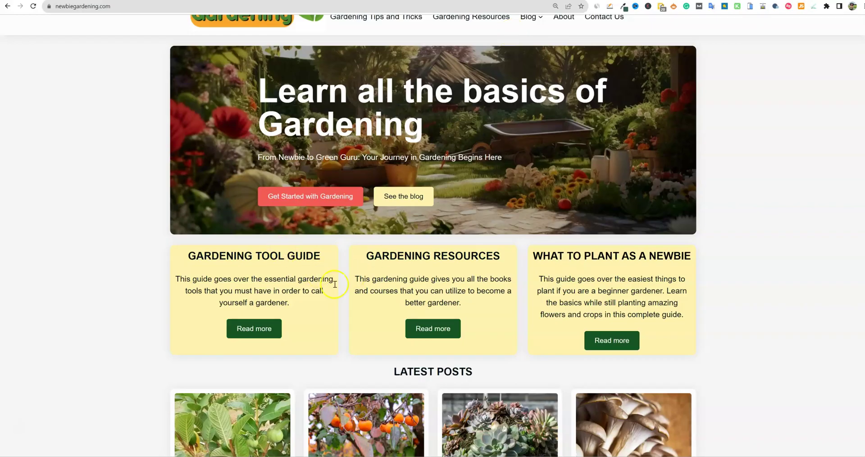
pyautogui.scroll(-1, 340, 288)
pyautogui.scroll(-5, 340, 288)
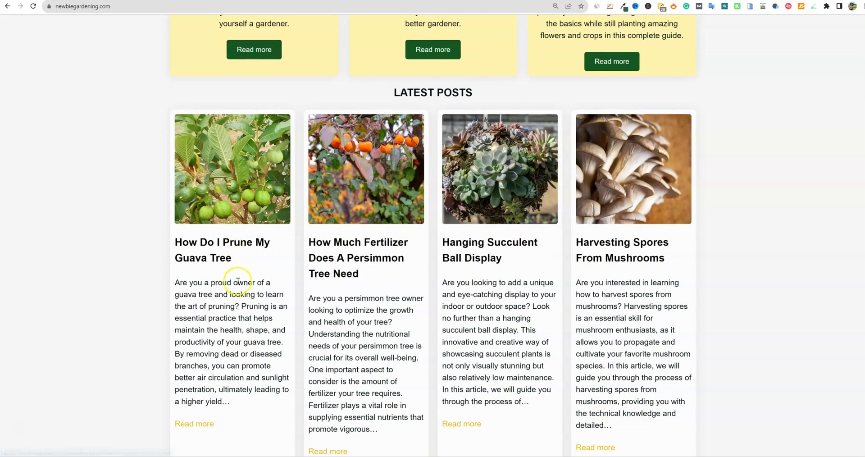
pyautogui.click(219, 243)
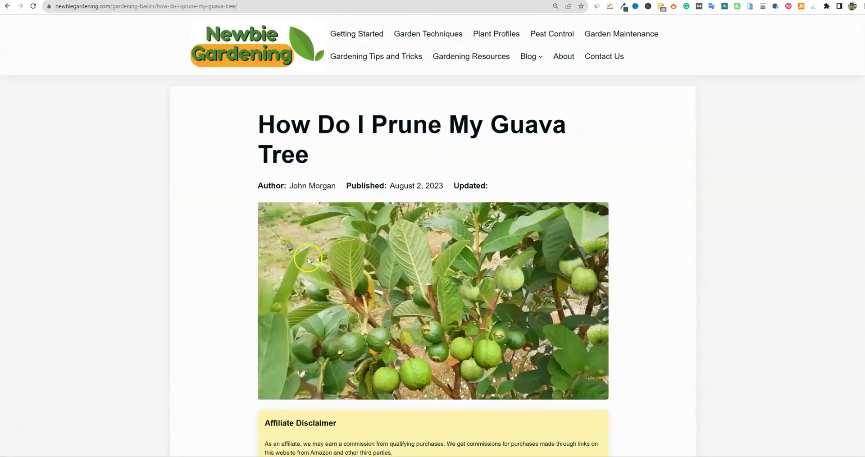
# Send the guava tree photo to ReImagine and generate a Similar Image version.
pyautogui.scroll(-4, 343, 268)
pyautogui.scroll(3, 406, 225)
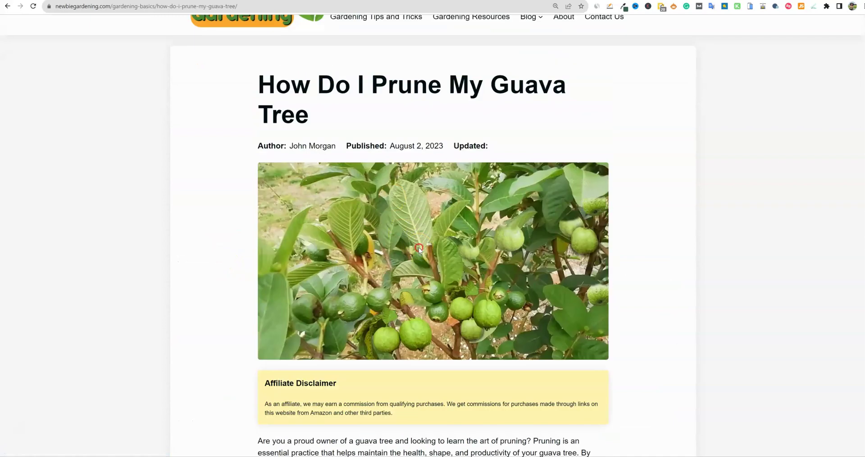
pyautogui.rightClick(418, 247)
pyautogui.click(452, 333)
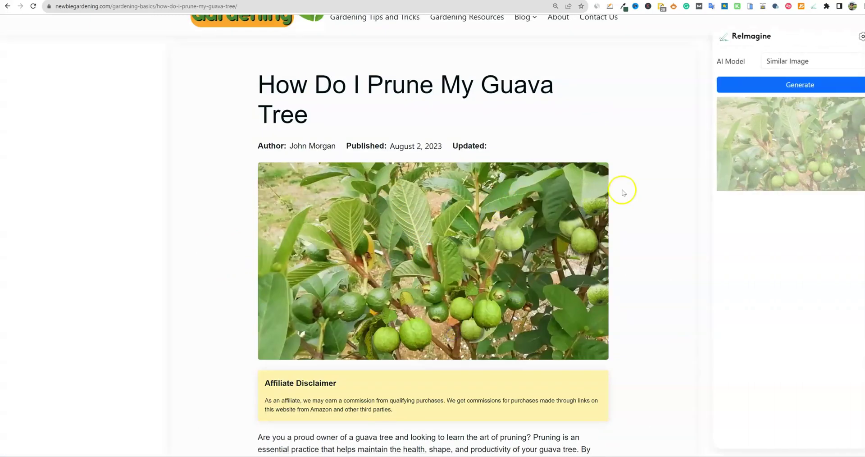
pyautogui.click(739, 61)
pyautogui.click(748, 73)
pyautogui.click(768, 84)
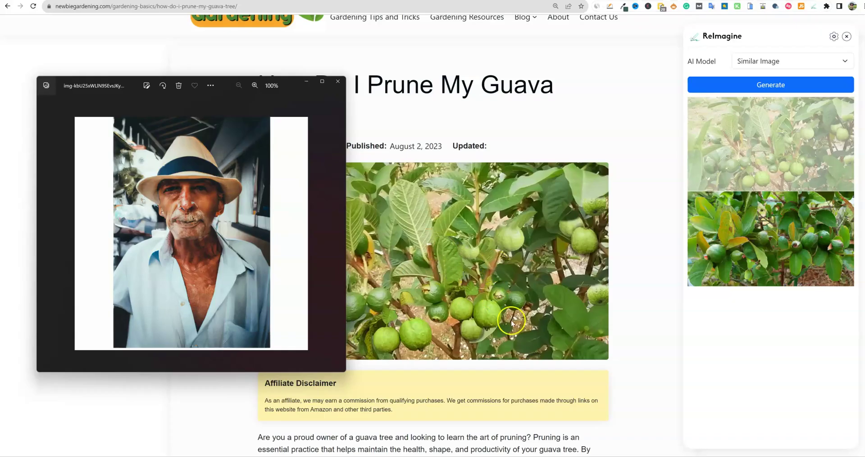
# Hide the viewer and ReImagine panel, then browse to the YouTube 'AIWiseMind Review' video page.
pyautogui.scroll(4, 214, 253)
pyautogui.scroll(-3, 254, 214)
pyautogui.click(638, 220)
pyautogui.scroll(-2, 506, 276)
pyautogui.scroll(-15, 523, 274)
pyautogui.scroll(-10, 532, 275)
pyautogui.scroll(20, 406, 171)
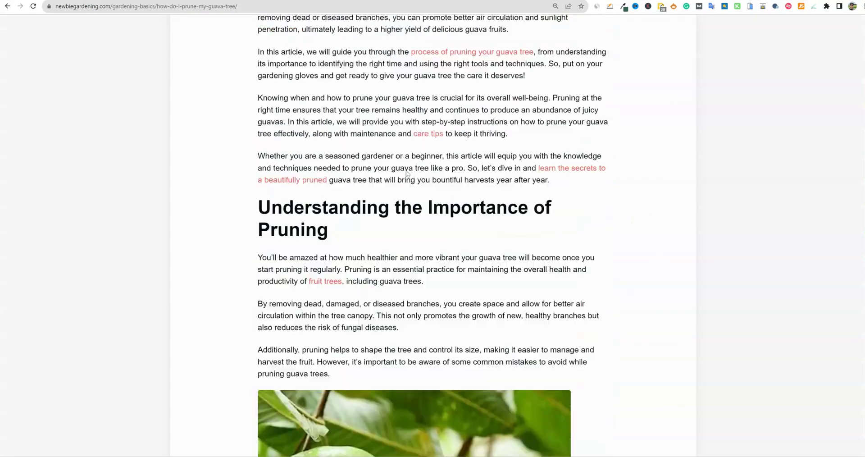
pyautogui.scroll(10, 406, 173)
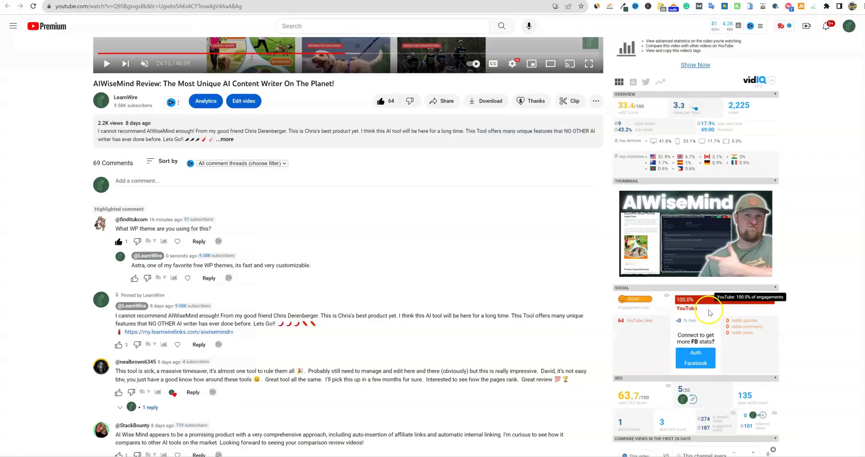
pyautogui.scroll(-1, 697, 198)
pyautogui.moveTo(698, 198)
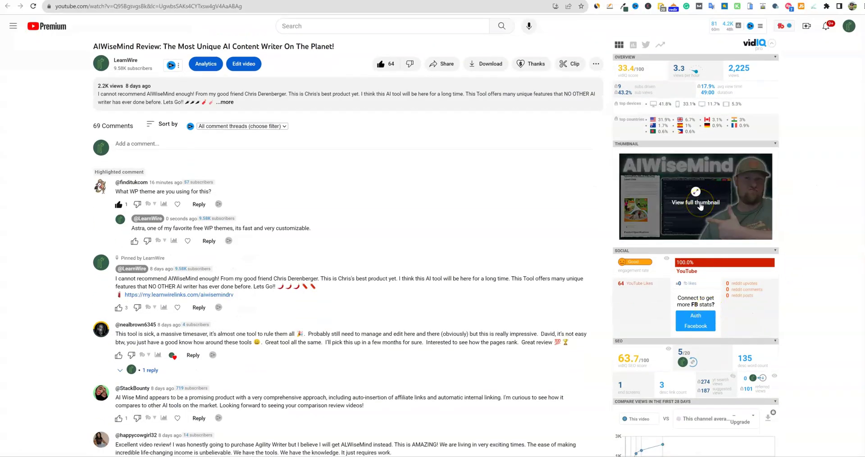
# Generate a Remove Text version of the full-size AIWiseMind thumbnail and save the result.
pyautogui.click(700, 205)
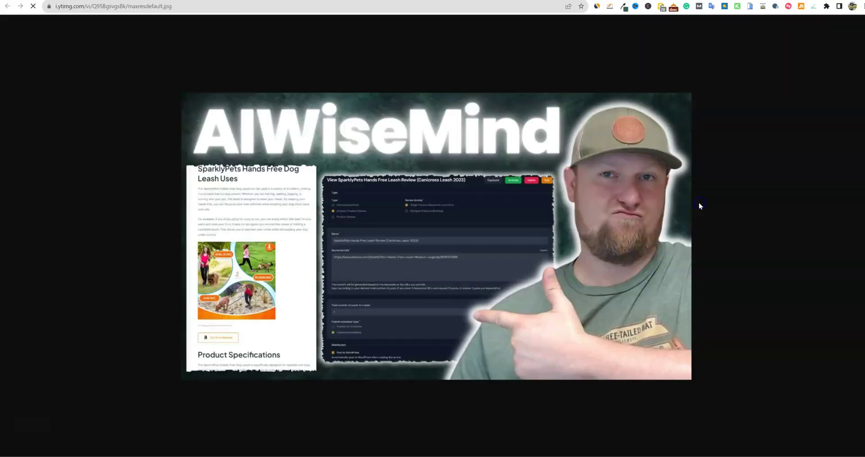
pyautogui.rightClick(420, 209)
pyautogui.click(449, 294)
pyautogui.click(784, 57)
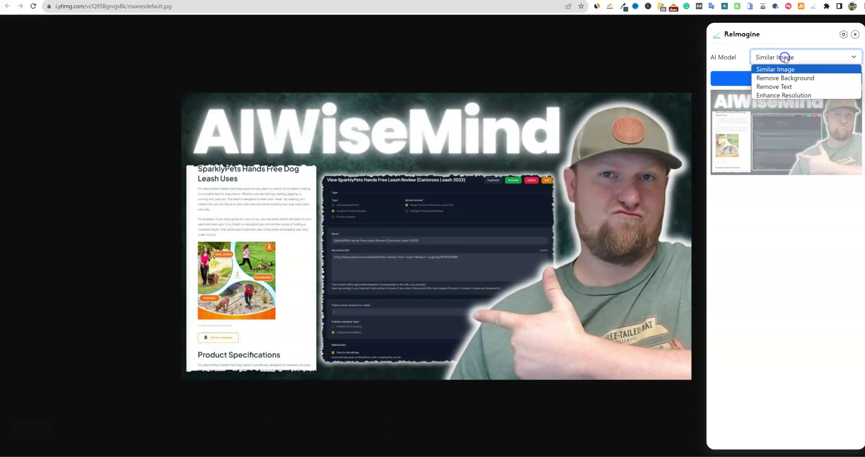
pyautogui.click(780, 86)
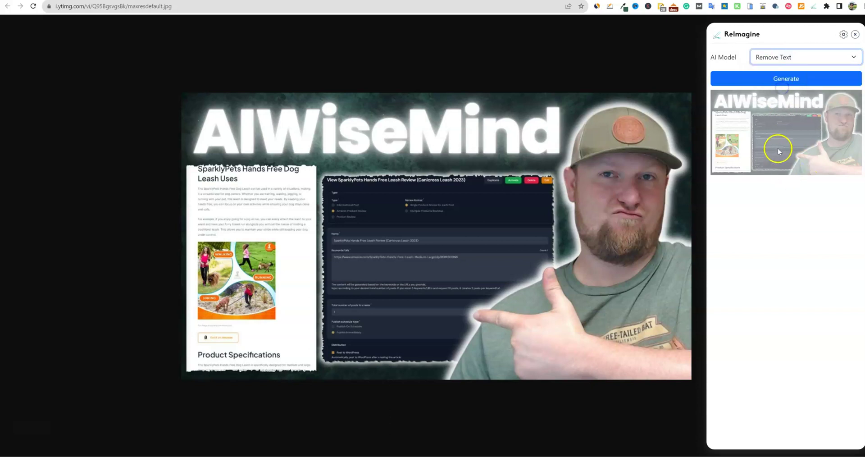
pyautogui.click(784, 79)
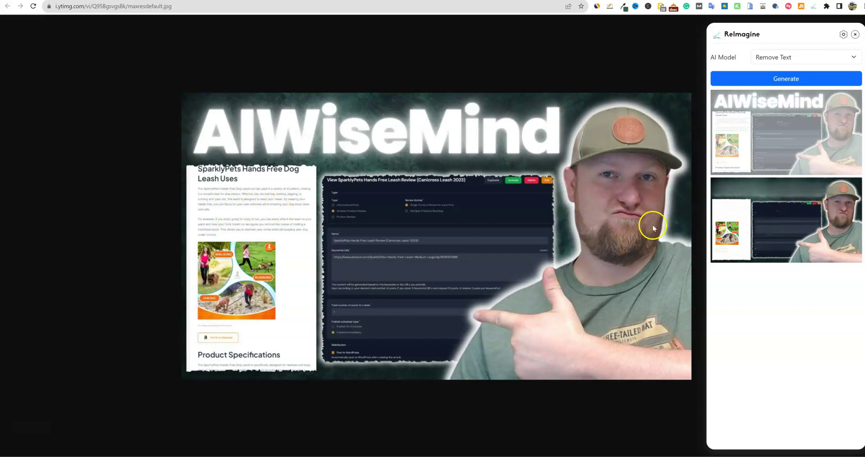
pyautogui.rightClick(782, 231)
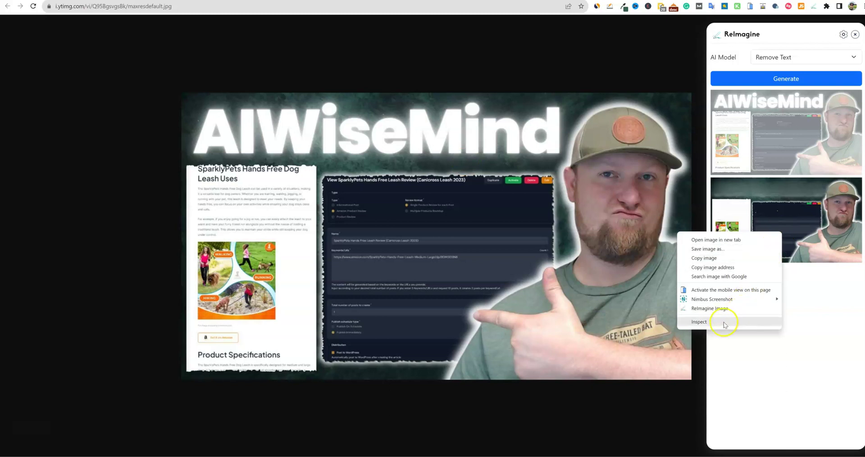
pyautogui.click(712, 249)
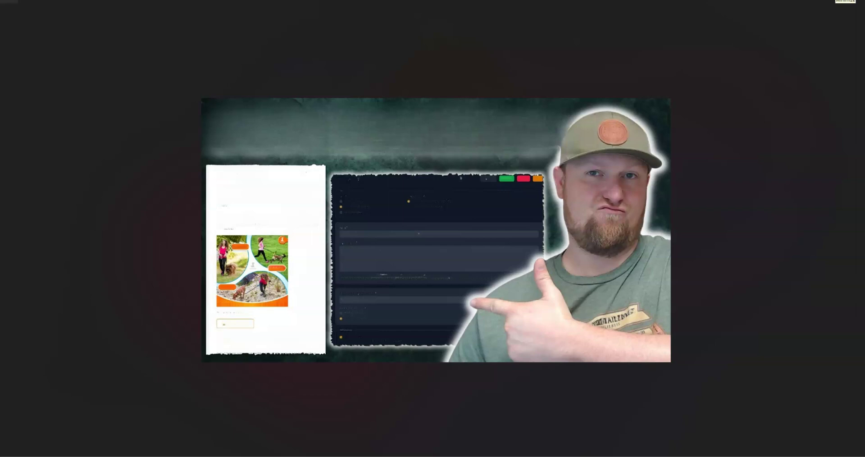
# Close the full-screen text-free thumbnail preview and hide the viewer and ReImagine panel.
pyautogui.click(763, 16)
pyautogui.click(587, 63)
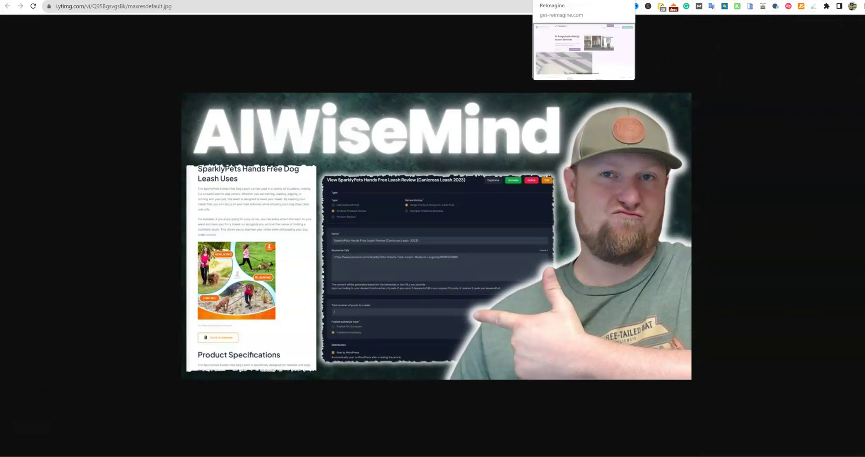
# Switch to the guava article tab and open the 'Harvesting Guide For Beginners' article.
pyautogui.click(739, 1)
pyautogui.scroll(-3, 476, 271)
pyautogui.scroll(3, 476, 271)
pyautogui.scroll(-5, 456, 222)
pyautogui.scroll(-3, 450, 300)
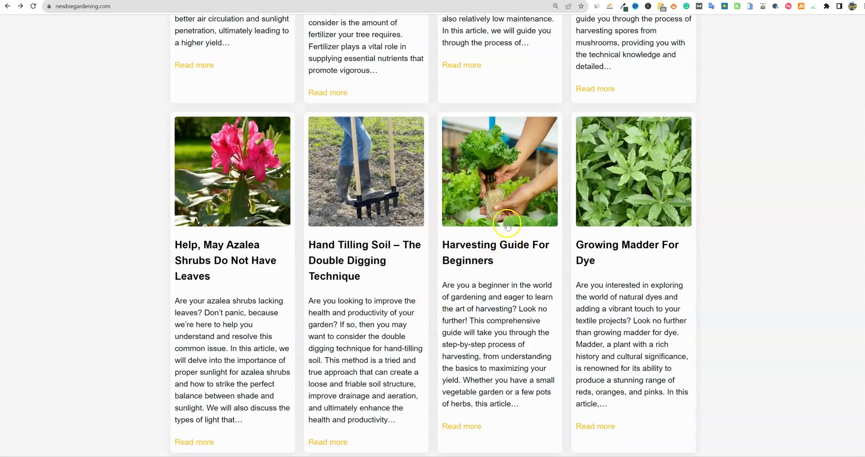
pyautogui.click(507, 201)
pyautogui.scroll(-3, 472, 306)
# Generate a Similar Image version of the lettuce photo and save the second result.
pyautogui.rightClick(448, 242)
pyautogui.click(480, 328)
pyautogui.click(789, 87)
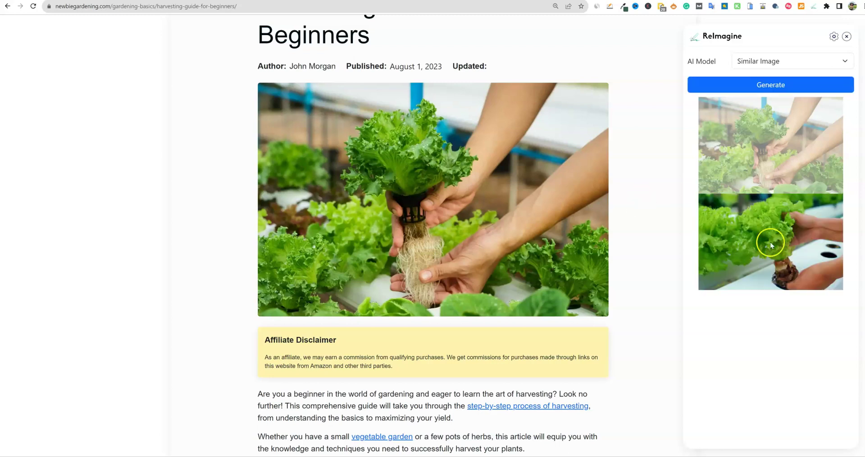
pyautogui.rightClick(770, 250)
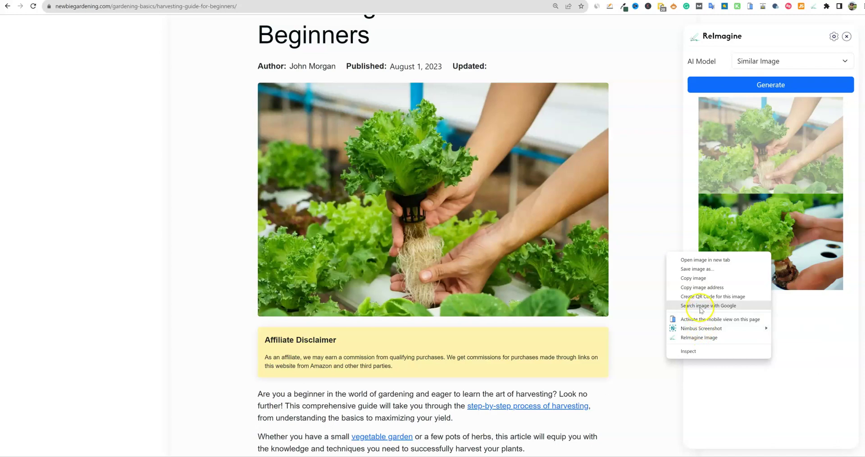
pyautogui.click(697, 269)
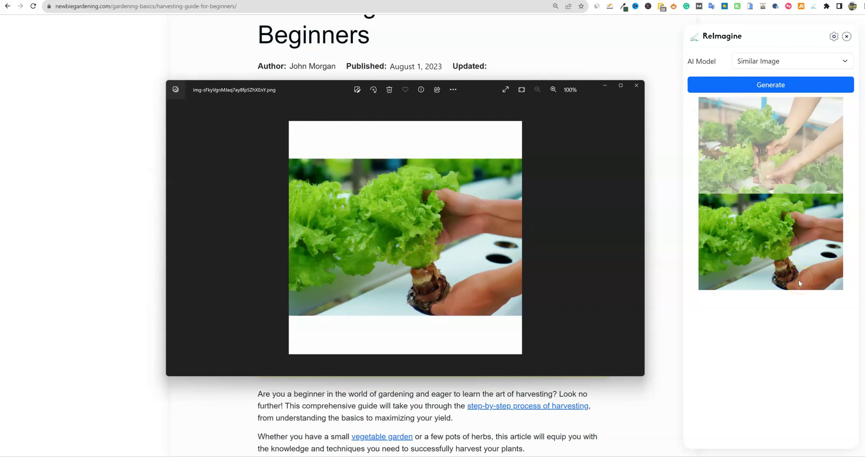
# Close the saved lettuce image and scroll through the Harvesting Guide article.
pyautogui.click(684, 386)
pyautogui.scroll(-10, 471, 313)
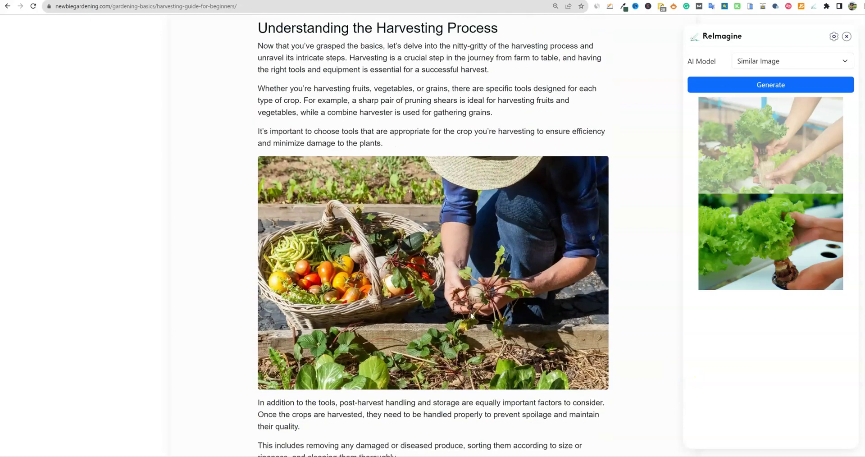
pyautogui.scroll(4, 518, 280)
pyautogui.scroll(-4, 569, 237)
pyautogui.scroll(-3, 435, 346)
pyautogui.scroll(-18, 436, 346)
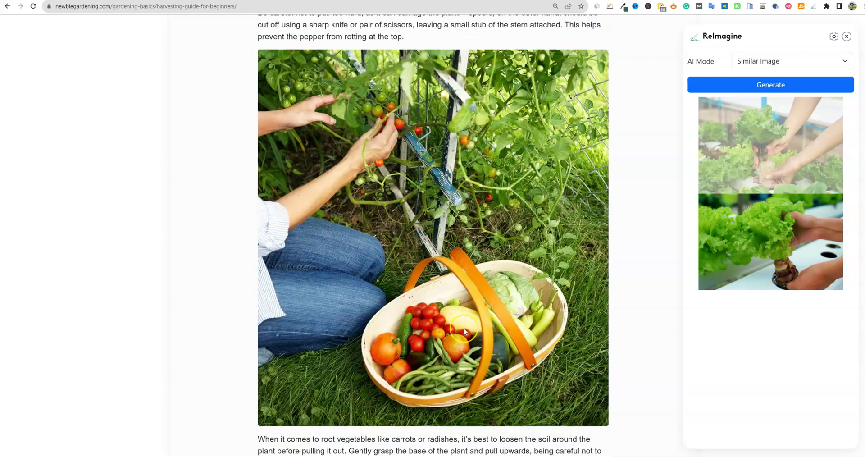
pyautogui.scroll(20, 464, 328)
pyautogui.scroll(10, 466, 326)
pyautogui.scroll(-20, 465, 329)
pyautogui.scroll(-20, 472, 324)
pyautogui.scroll(10, 473, 324)
pyautogui.scroll(20, 473, 325)
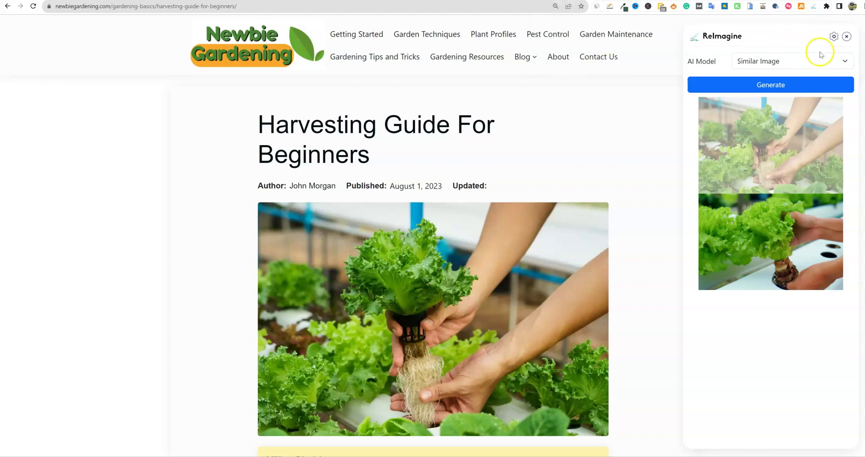
# Close the ReImagine panel and compare the 1, 2 and 3 code plans, keeping 1 Code at $39.
pyautogui.click(846, 36)
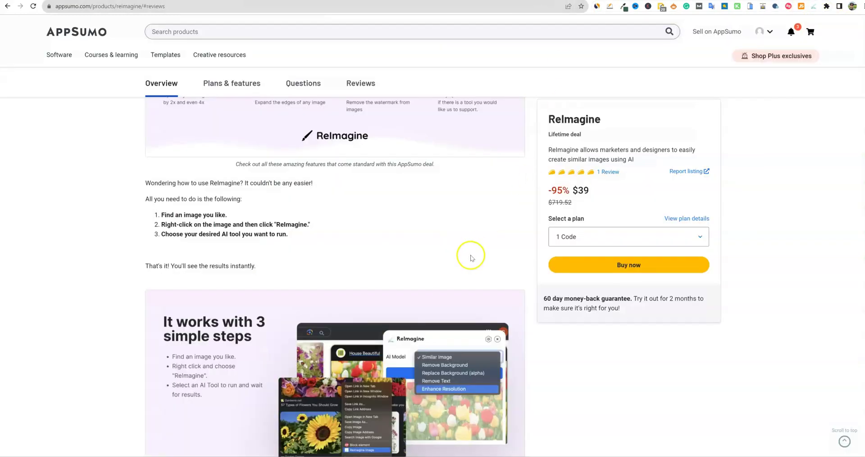
pyautogui.scroll(3, 564, 243)
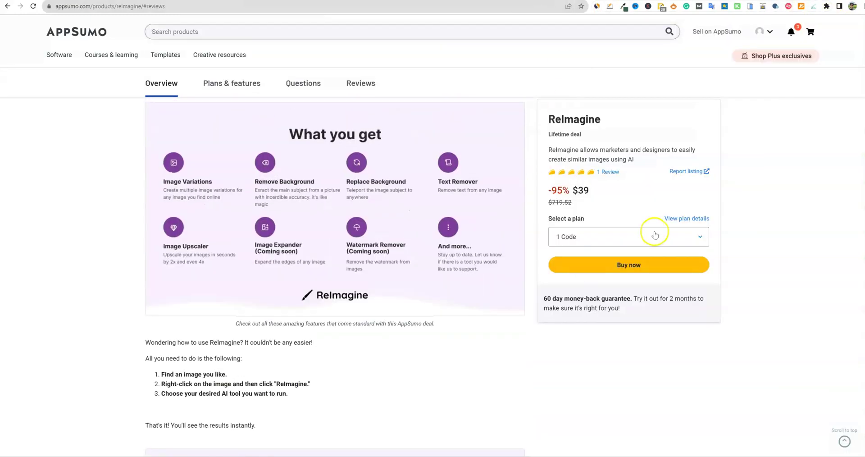
pyautogui.click(699, 236)
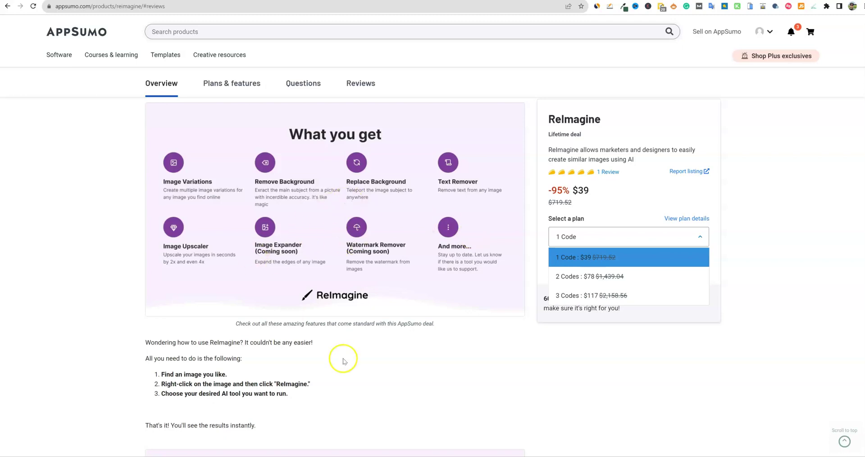
pyautogui.click(537, 341)
pyautogui.scroll(15, 536, 342)
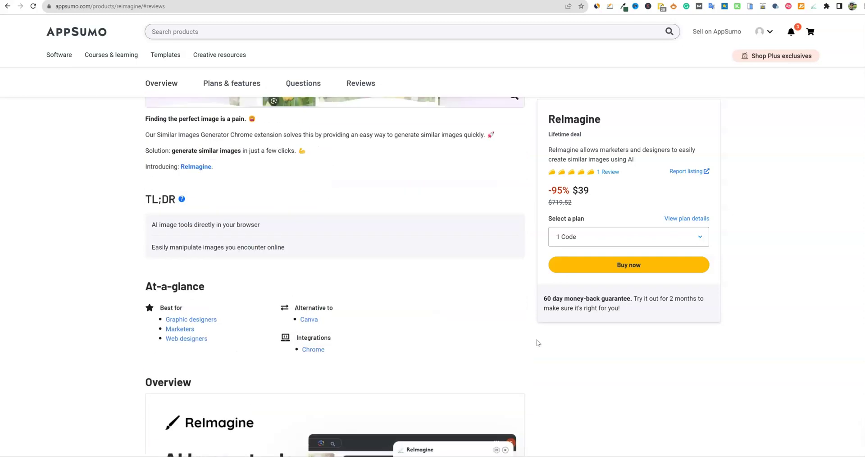